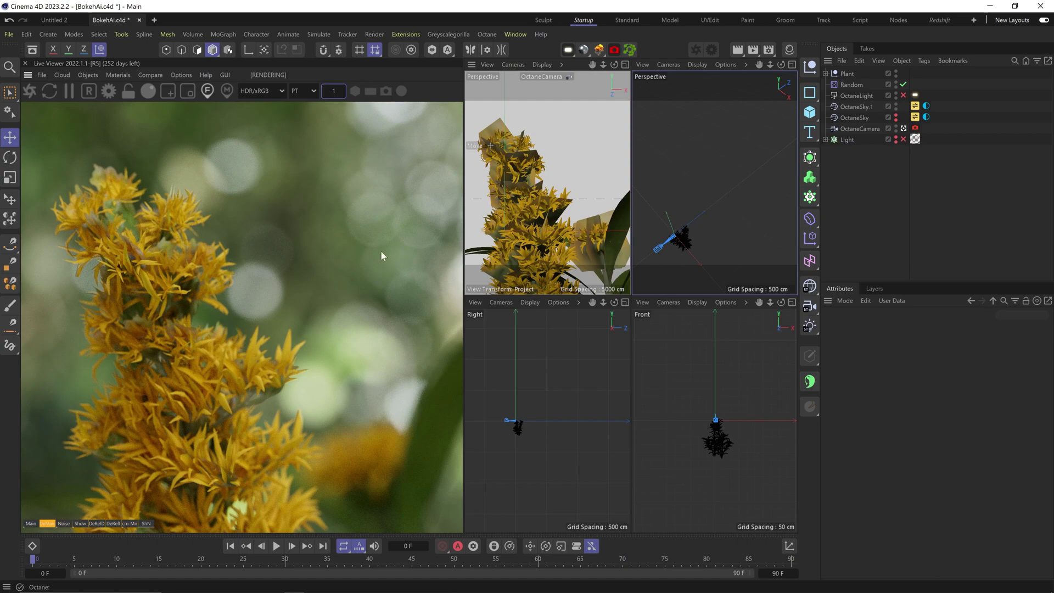
# Step: Hide the Plant from viewport and render, and open the OctaneCamera tag settings
pyautogui.keyDown('alt'); pyautogui.click(896, 74); pyautogui.keyUp('alt')
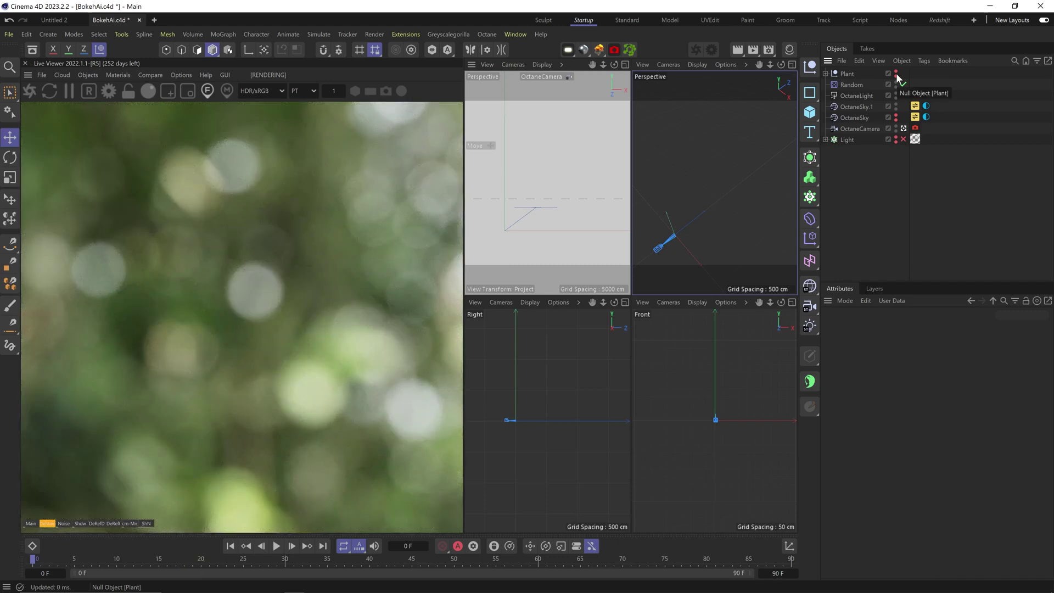
pyautogui.click(915, 129)
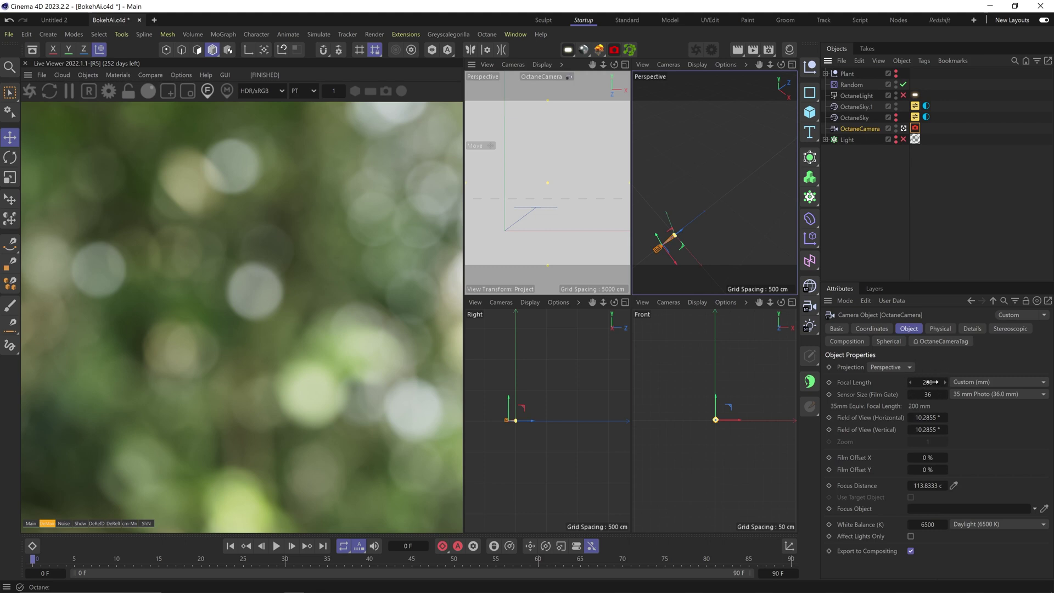
pyautogui.click(940, 341)
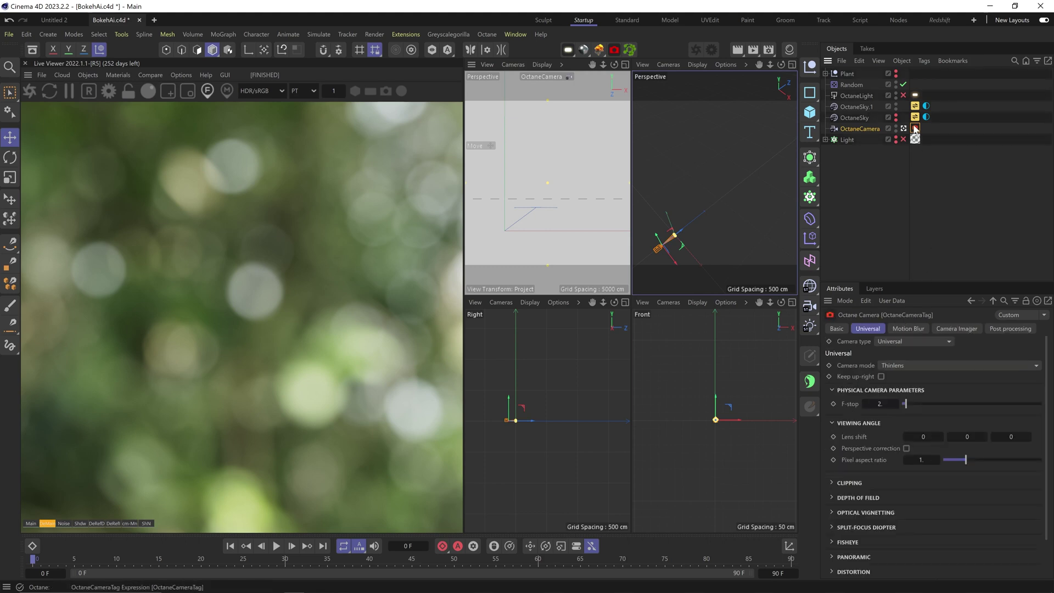
# Step: Try an F-stop of 14, then set the F-stop back to 2
pyautogui.click(880, 403)
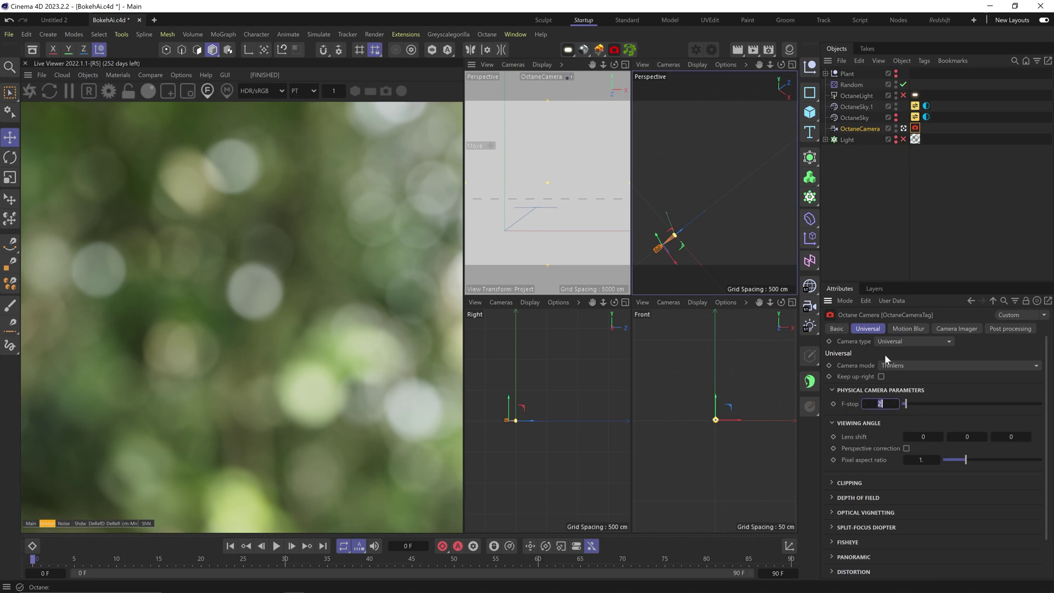
pyautogui.write('14')
pyautogui.press('Return')
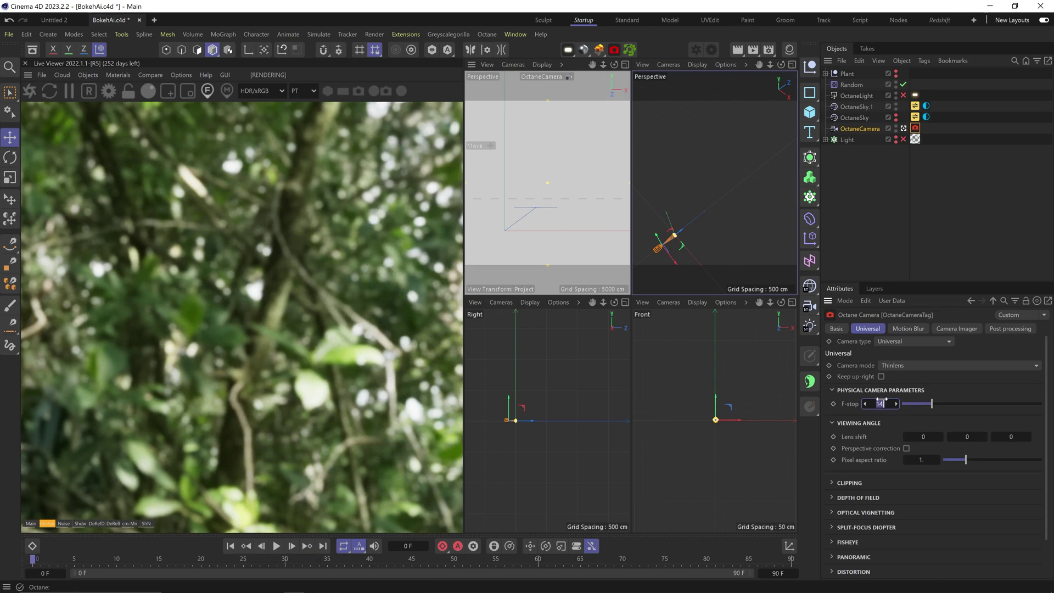
pyautogui.write('2')
pyautogui.press('Return')
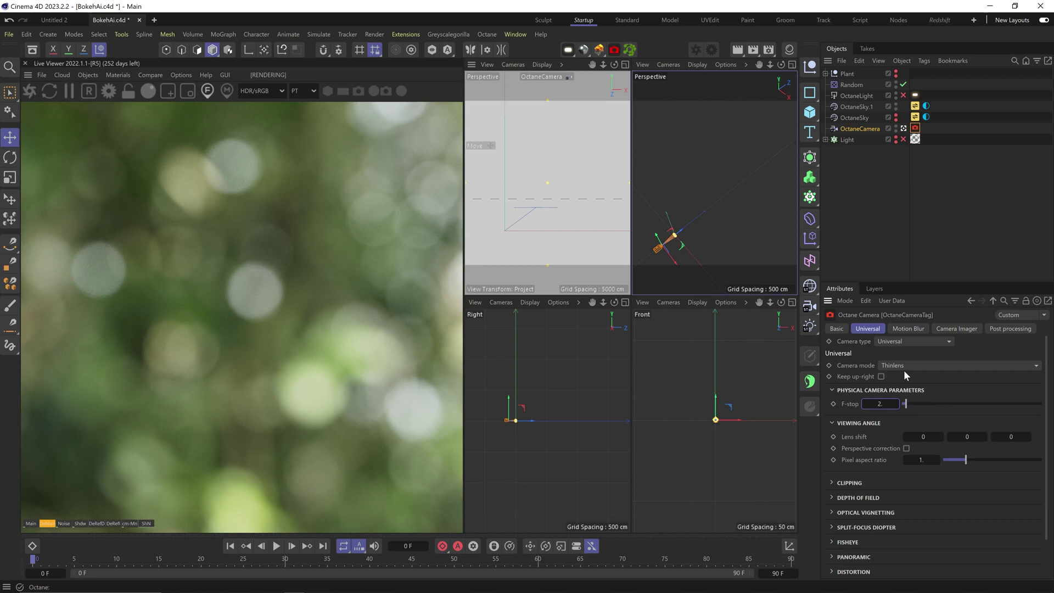
# Step: Keep the Universal camera type in Thinlens mode and expand Depth of Field
pyautogui.click(904, 341)
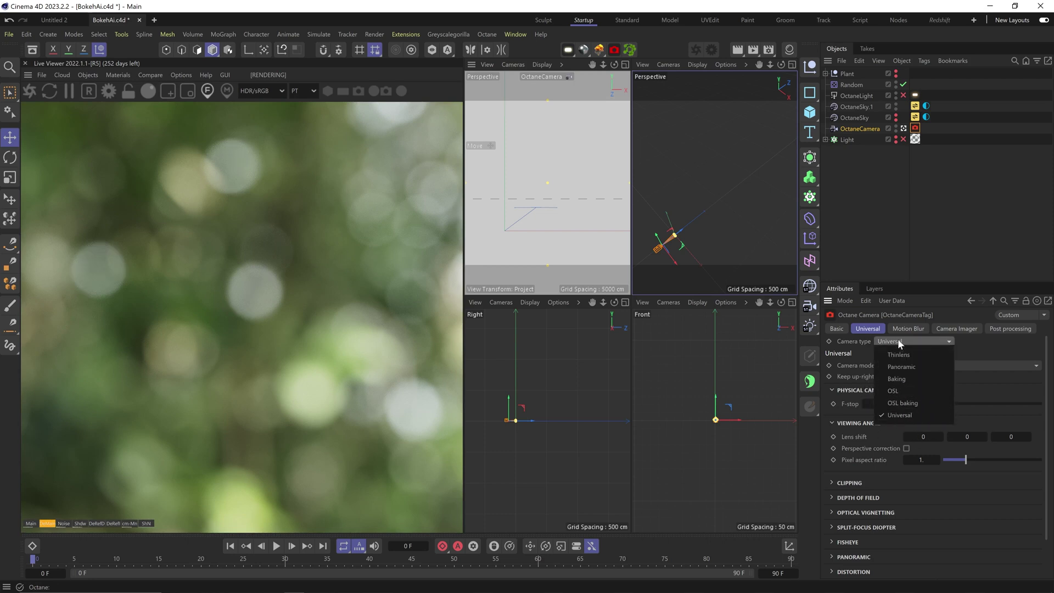
pyautogui.click(897, 339)
pyautogui.click(898, 361)
pyautogui.click(897, 363)
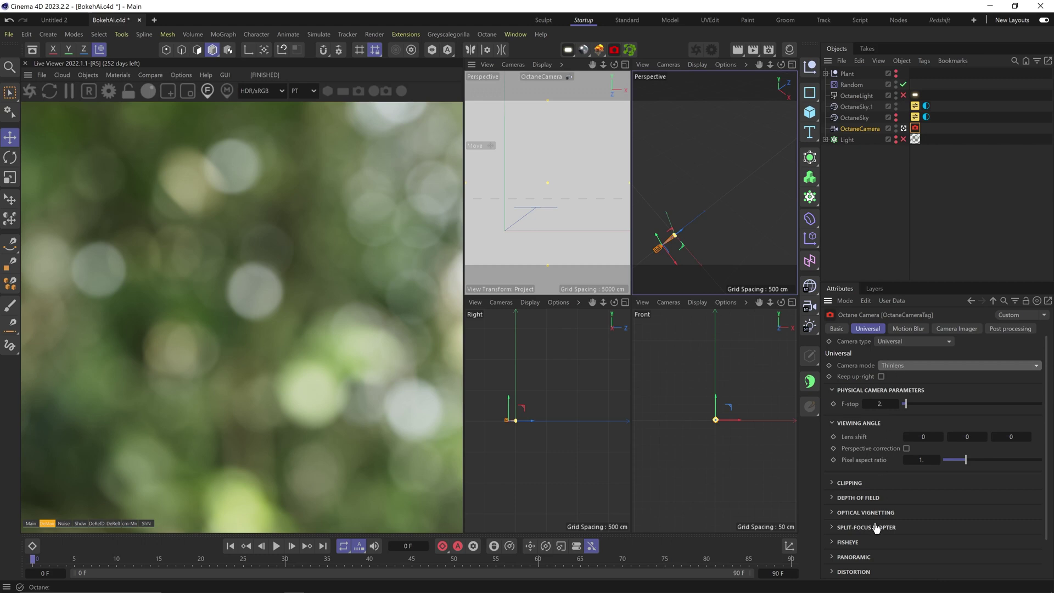
pyautogui.click(859, 498)
pyautogui.scroll(-4, 862, 501)
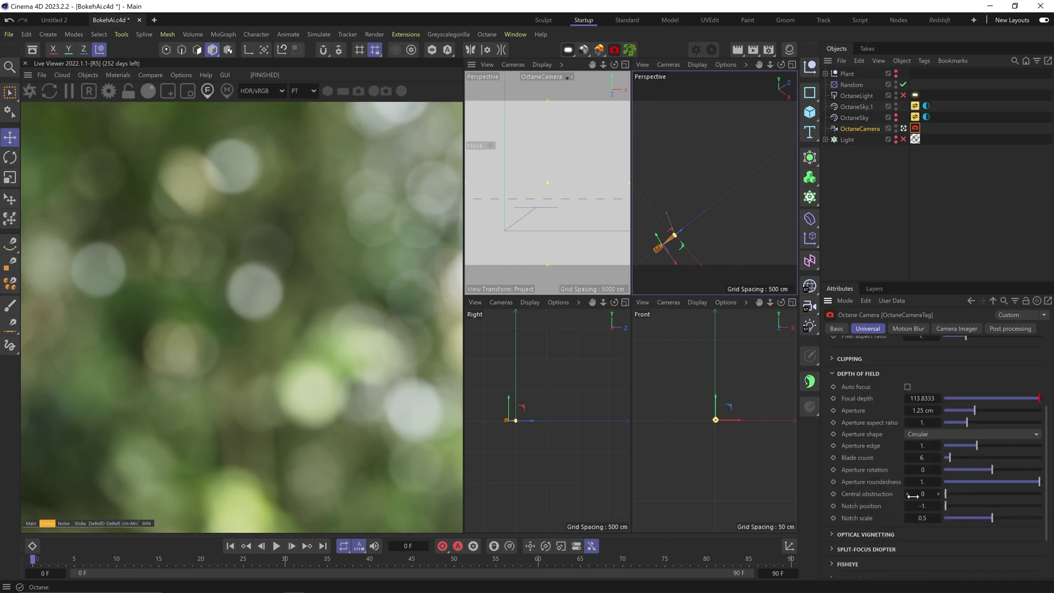
# Step: Try a Polygonal aperture with 3 blades, central obstruction 1 and roundedness about 0.11
pyautogui.click(934, 437)
pyautogui.click(932, 448)
pyautogui.doubleClick(926, 458)
pyautogui.write('3')
pyautogui.press('Return')
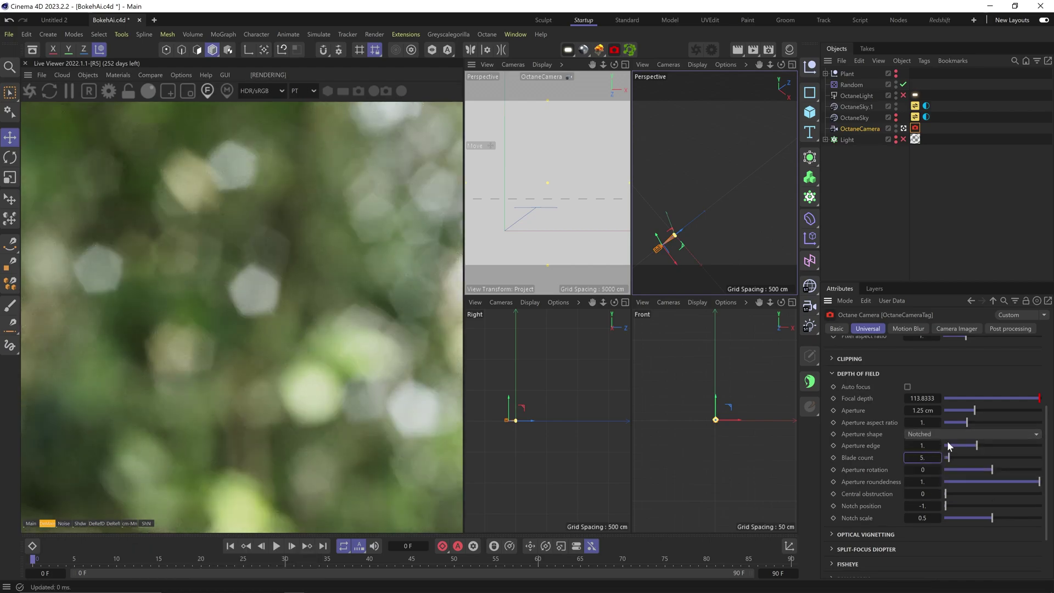
pyautogui.moveTo(976, 445); pyautogui.dragTo(1029, 468)
pyautogui.click(1039, 494)
pyautogui.click(1039, 446)
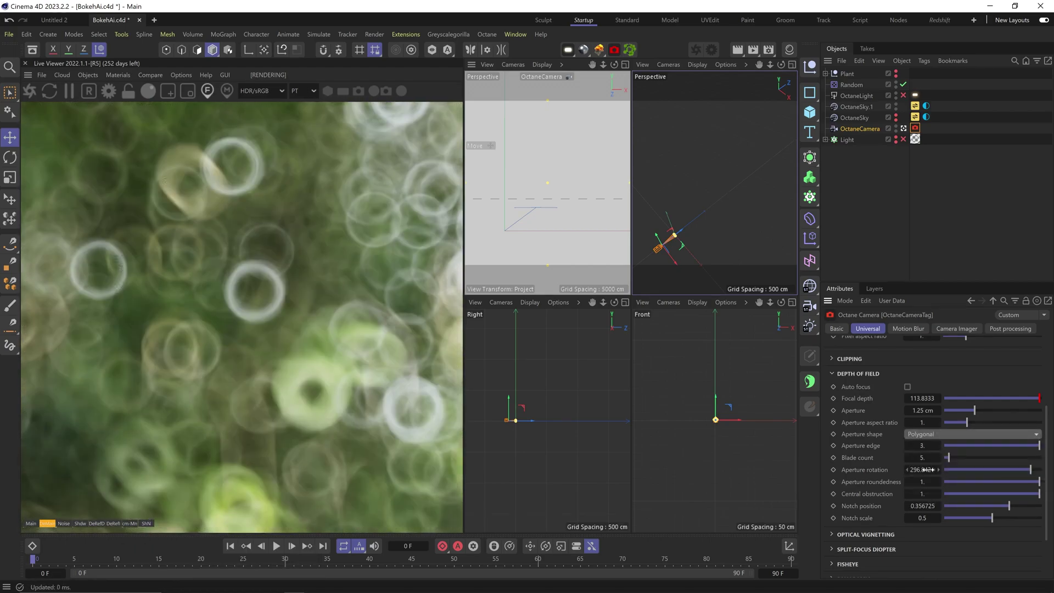
pyautogui.click(956, 482)
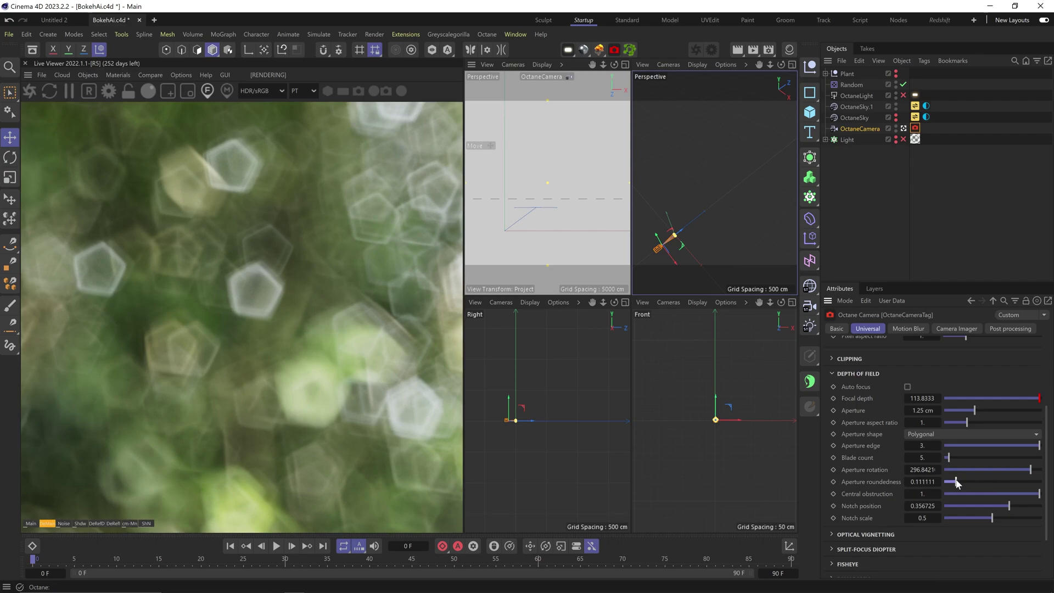
pyautogui.moveTo(991, 519); pyautogui.dragTo(1036, 518)
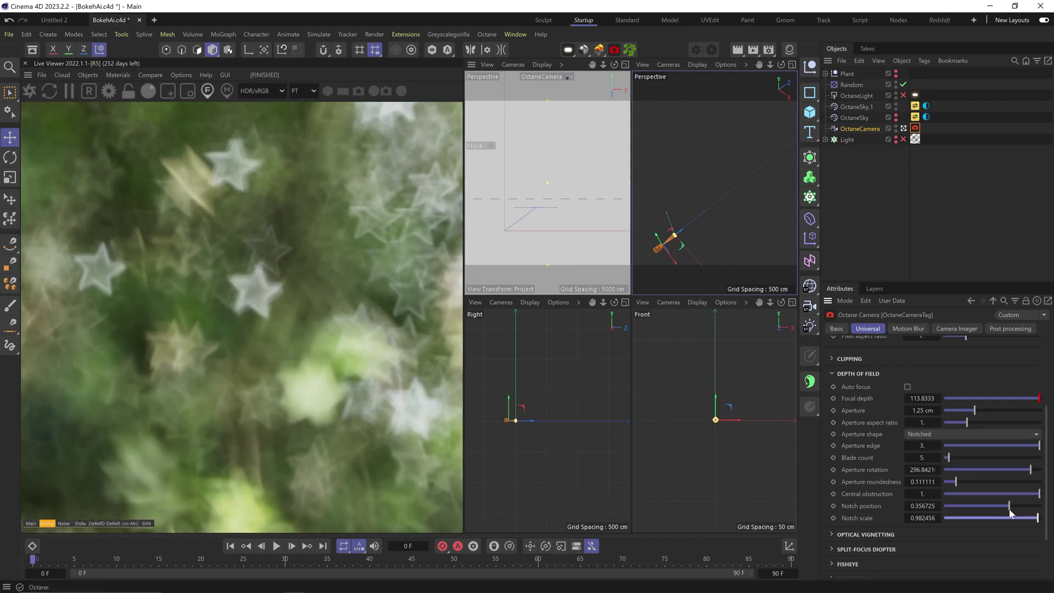
# Step: Test Circular aperture with aspect ratio 0.1, undo it, then set the aperture shape to Custom
pyautogui.click(972, 434)
pyautogui.click(1038, 521)
pyautogui.moveTo(968, 422); pyautogui.dragTo(939, 421)
pyautogui.click(932, 437)
pyautogui.click(932, 446)
pyautogui.hotkey('ctrl', 'z')
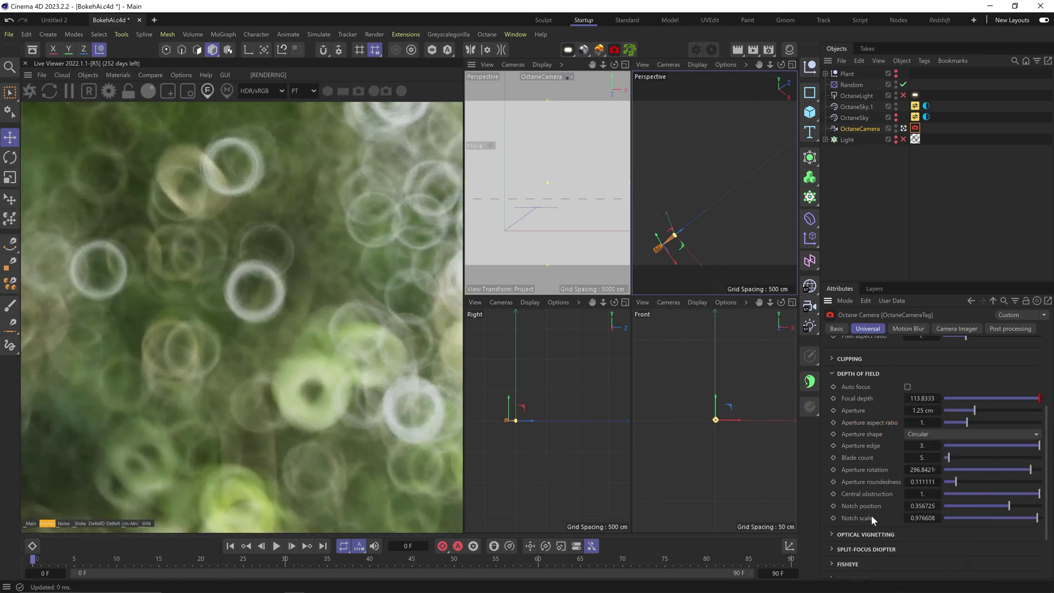
pyautogui.click(924, 433)
pyautogui.click(934, 484)
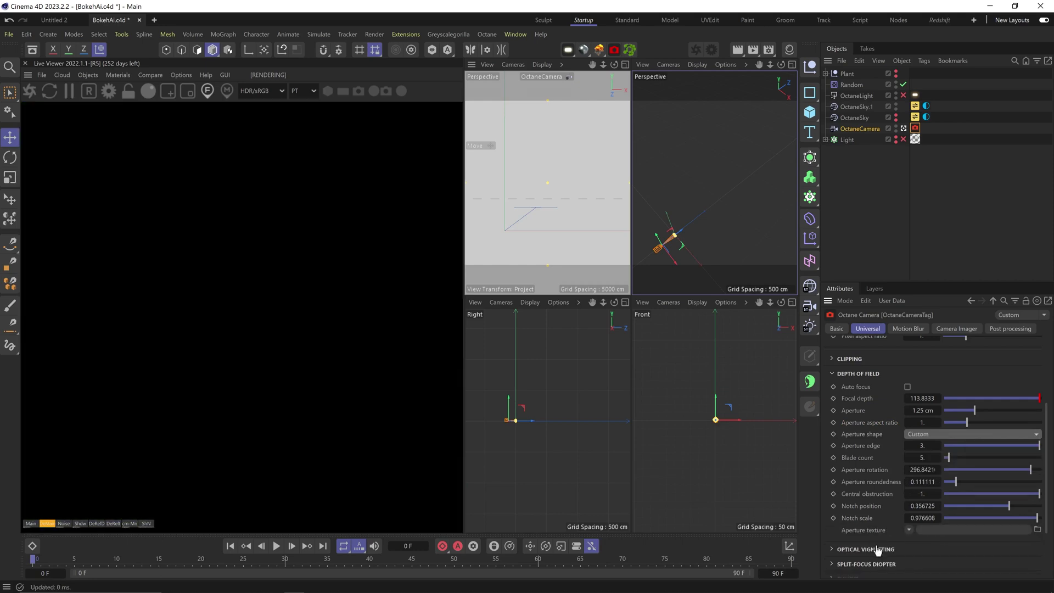
# Step: In Photoshop, fill the canvas with black and type a letter P
pyautogui.hotkey('alt', 'Tab')
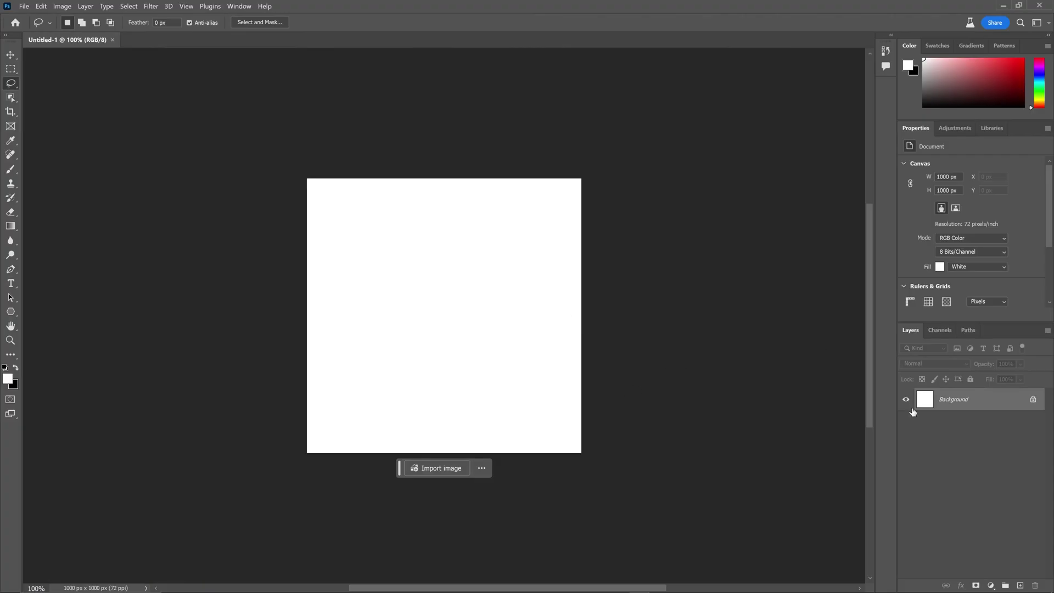
pyautogui.hotkey('ctrl', 'BackSpace')
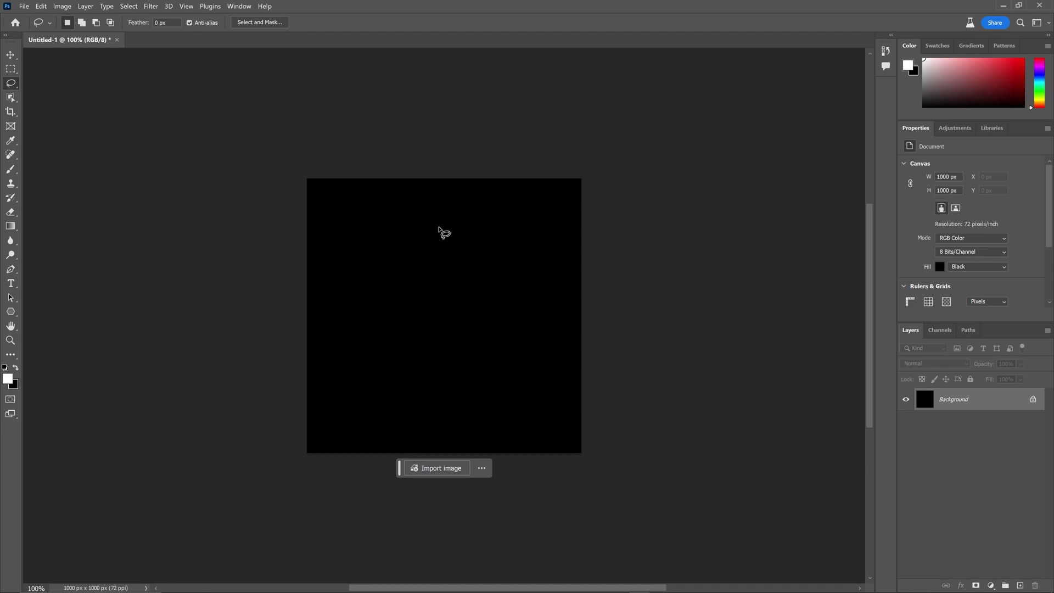
pyautogui.rightClick(11, 283)
pyautogui.click(55, 283)
pyautogui.click(411, 320)
pyautogui.write('P')
# Step: Make the P 200 pt and bold
pyautogui.click(466, 351)
pyautogui.write('200')
pyautogui.press('Return')
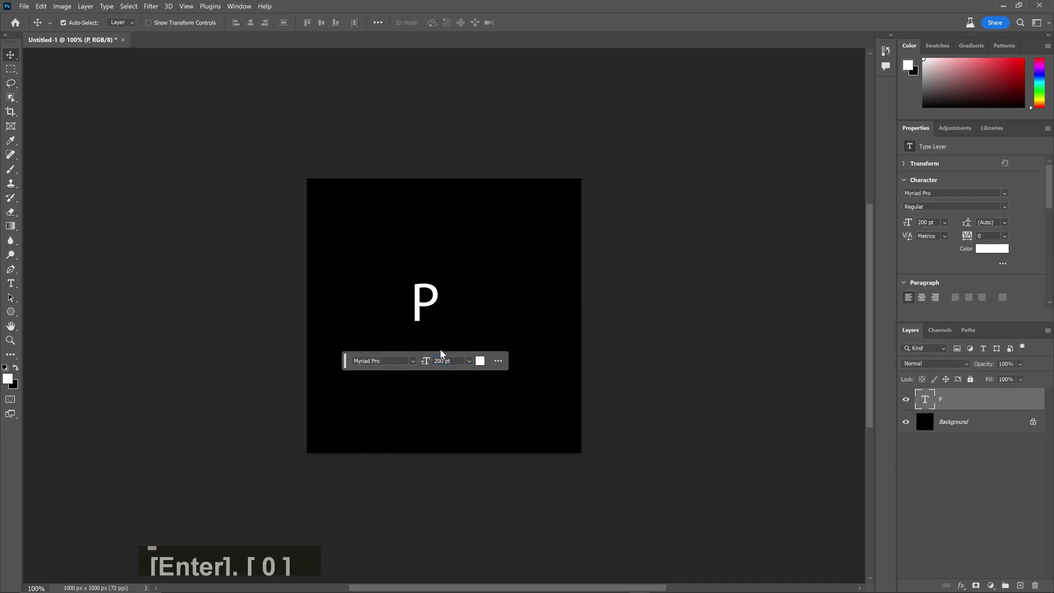
pyautogui.click(457, 402)
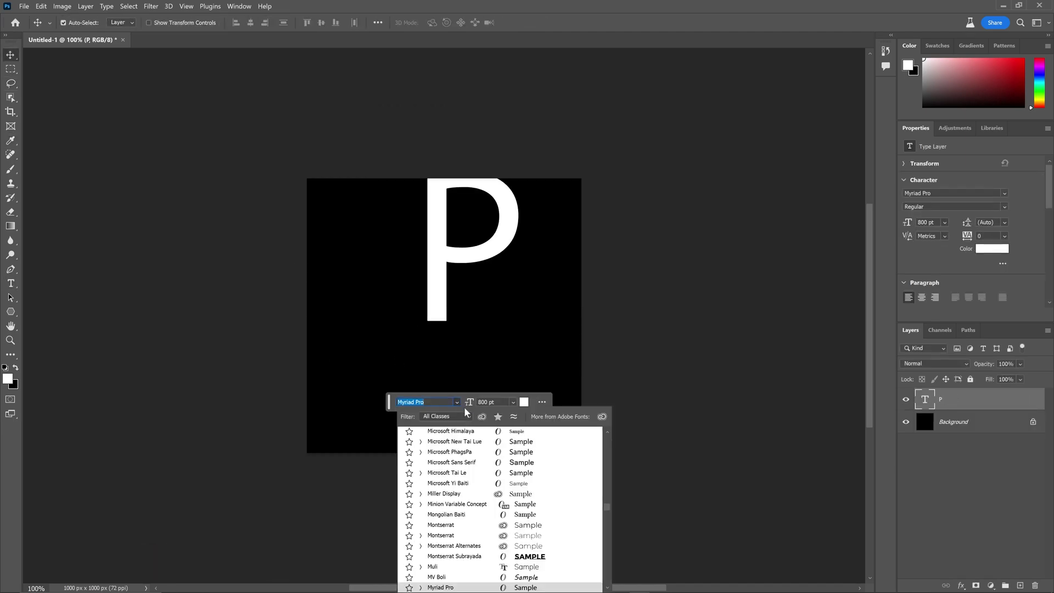
pyautogui.click(441, 535)
# Step: Enlarge the P and load its image as an Octane ImageTexture in the aperture slot
pyautogui.hotkey('ctrl', 't')
pyautogui.keyDown('alt'); pyautogui.moveTo(549, 198); pyautogui.dragTo(573, 176); pyautogui.keyUp('alt')
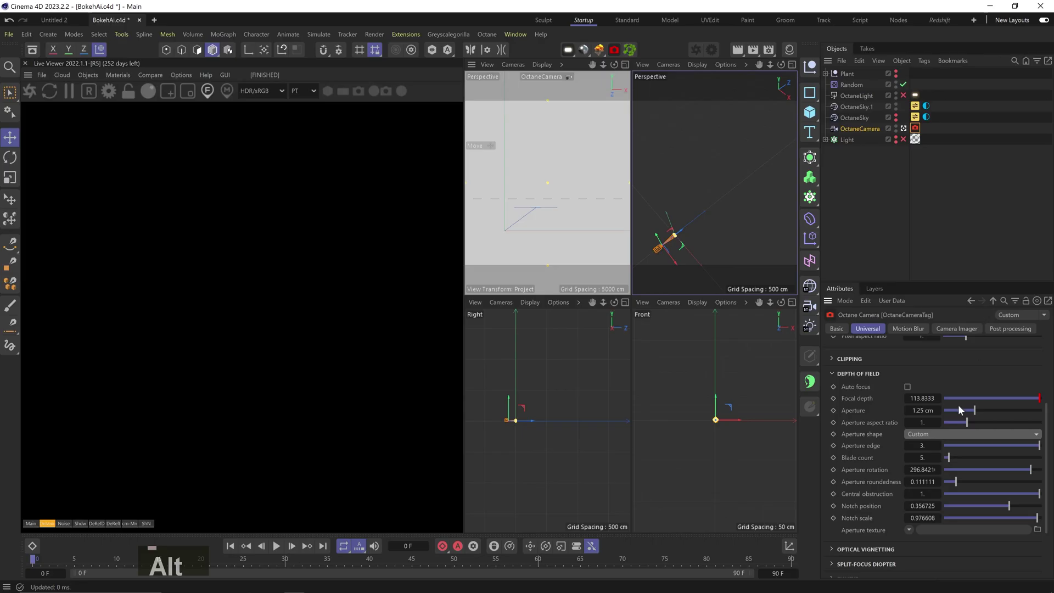
pyautogui.click(910, 529)
pyautogui.moveTo(949, 429)
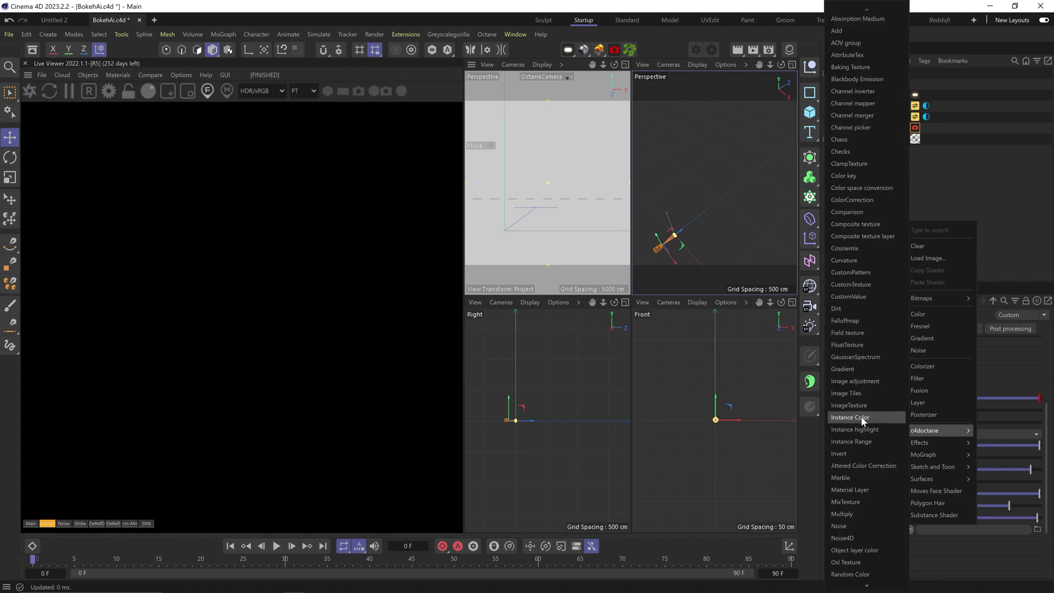
pyautogui.click(861, 416)
pyautogui.click(972, 530)
pyautogui.click(1037, 346)
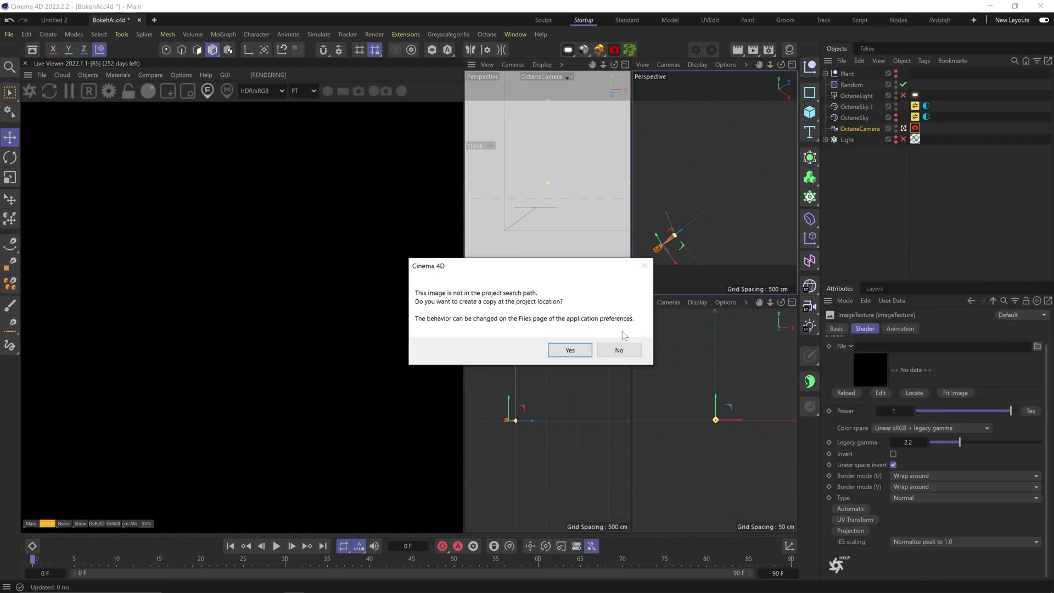
pyautogui.press('Return')
# Step: Reset the aperture parameters to defaults, then undo back to the P-shaped bokeh
pyautogui.click(993, 301)
pyautogui.click(863, 502)
pyautogui.keyDown('shift'); pyautogui.click(866, 430); pyautogui.keyUp('shift')
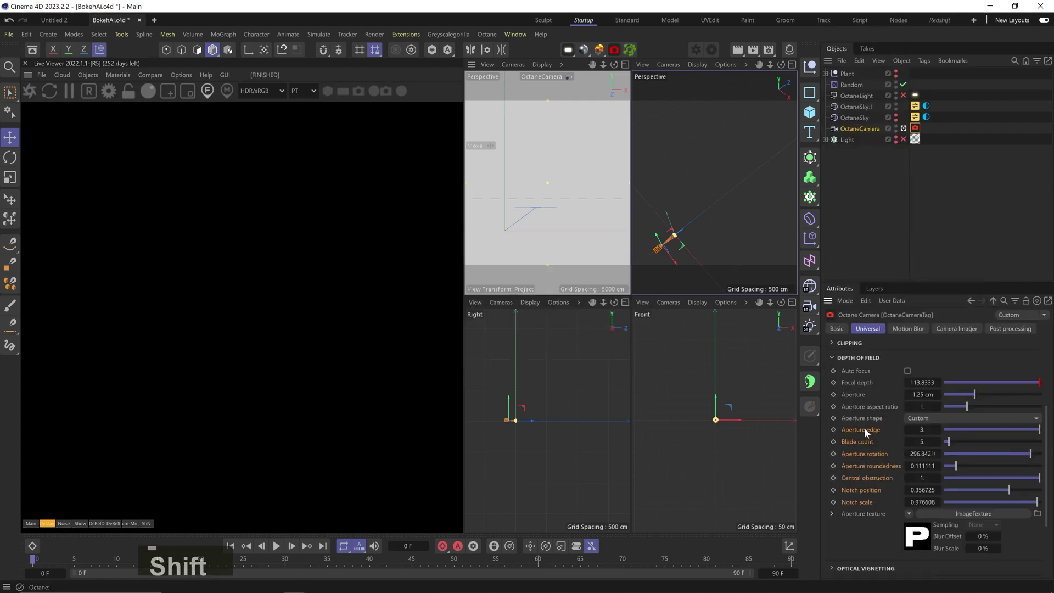
pyautogui.rightClick(866, 430)
pyautogui.click(891, 477)
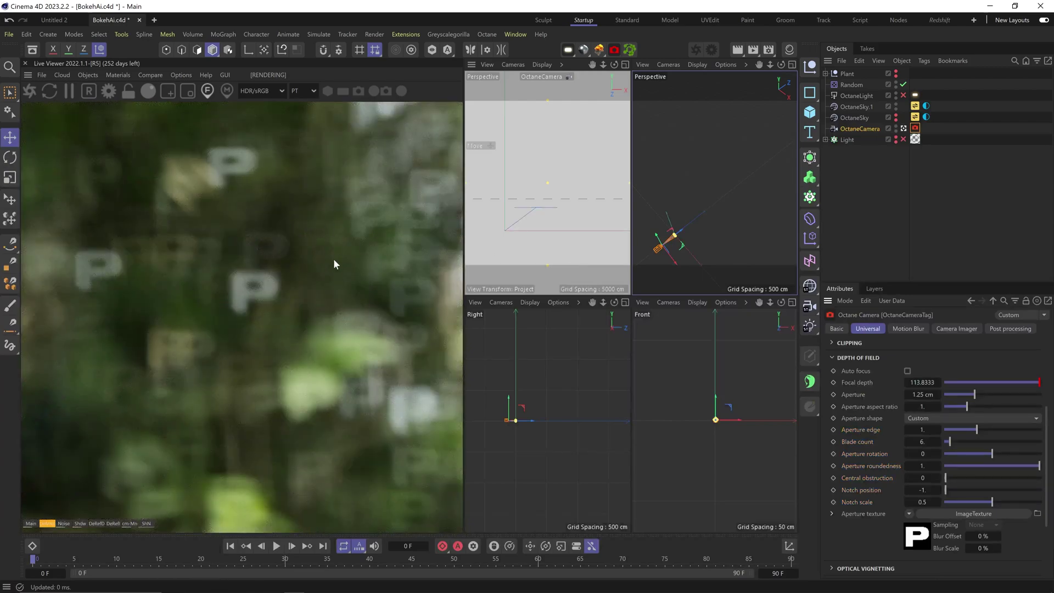
pyautogui.hotkey('ctrl', 'z')
pyautogui.hotkey('ctrl', 'z')
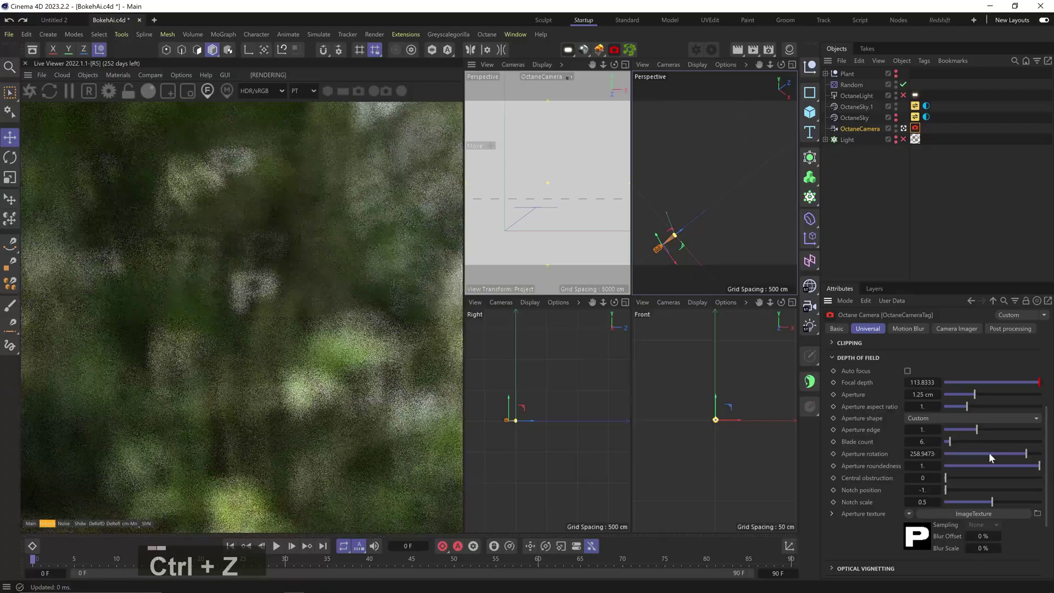
pyautogui.hotkey('ctrl', 'z')
pyautogui.hotkey('ctrl', 'z')
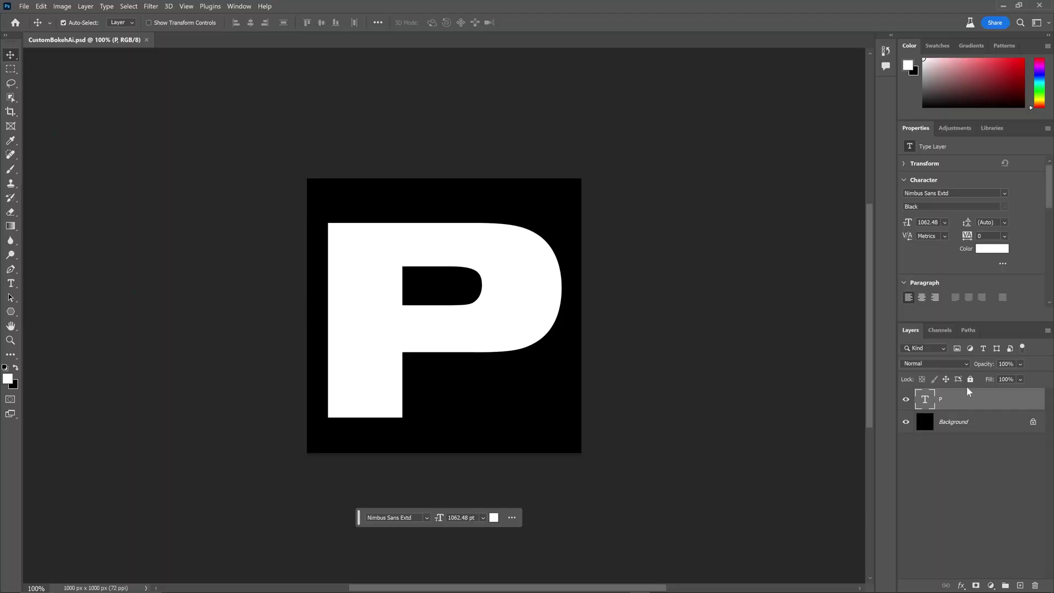
# Step: Delete the P text layer and lasso a blob-shaped selection in the canvas centre
pyautogui.press('Delete')
pyautogui.click(11, 83)
pyautogui.moveTo(438, 412)
pyautogui.mouseDown()
pyautogui.moveTo(406, 398)
pyautogui.moveTo(514, 274)
pyautogui.moveTo(440, 415)
pyautogui.mouseUp()
# Step: Feather the blob selection by 15 px
pyautogui.click(129, 7)
pyautogui.moveTo(132, 157)
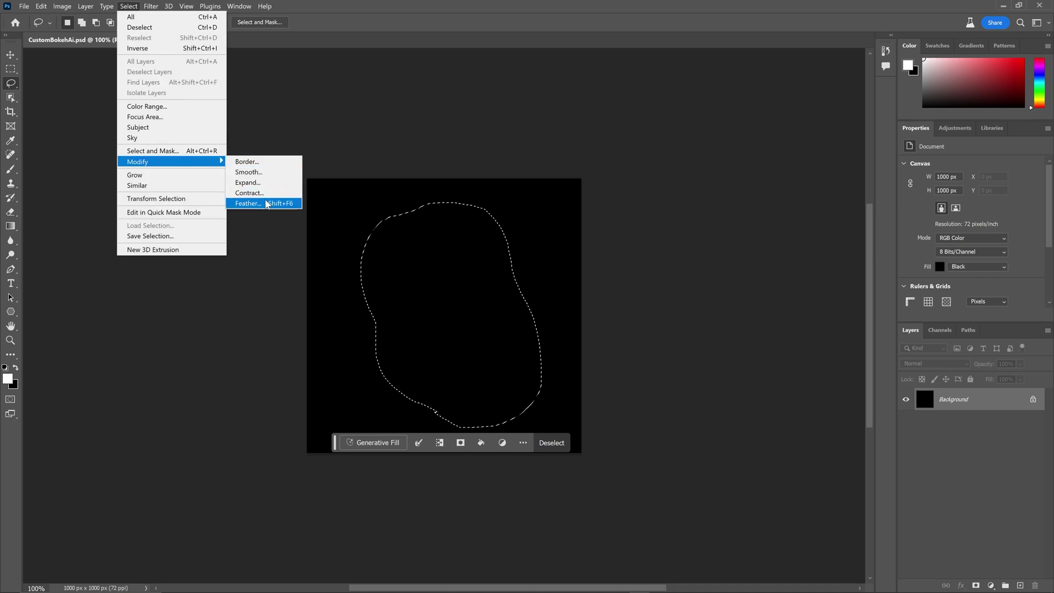
pyautogui.click(258, 204)
pyautogui.write('15')
pyautogui.press('Return')
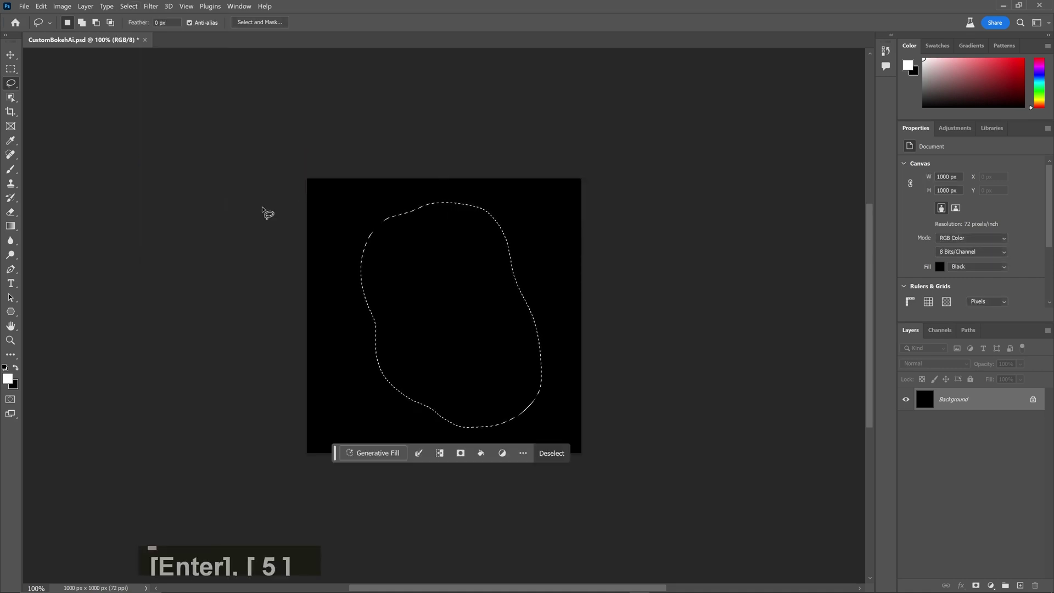
# Step: Generative-fill 'dusty grain texture' and browse the variations back to the first
pyautogui.click(359, 453)
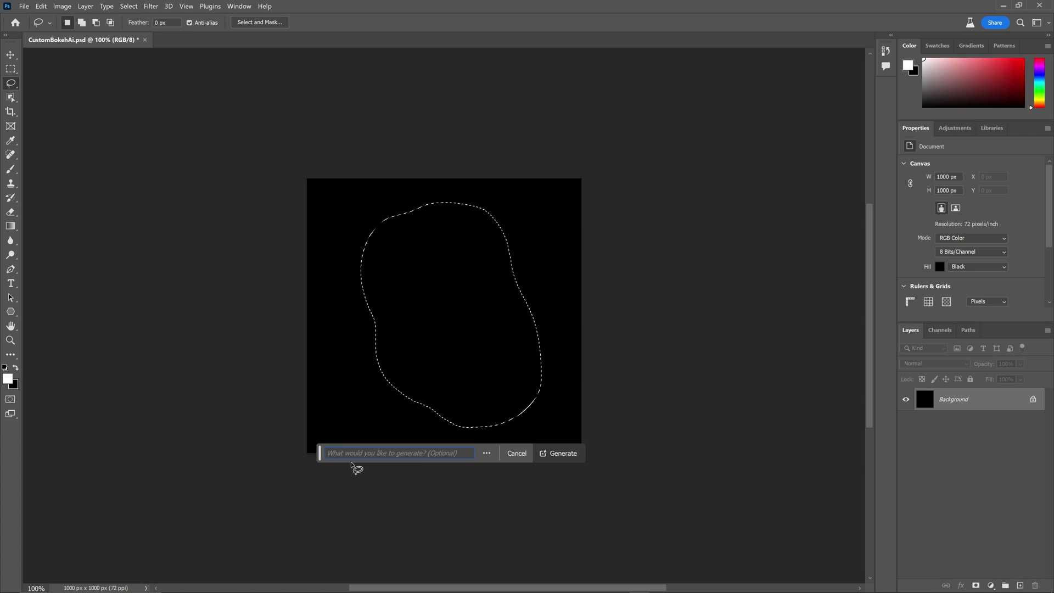
pyautogui.write('dusty grain texture')
pyautogui.press('Return')
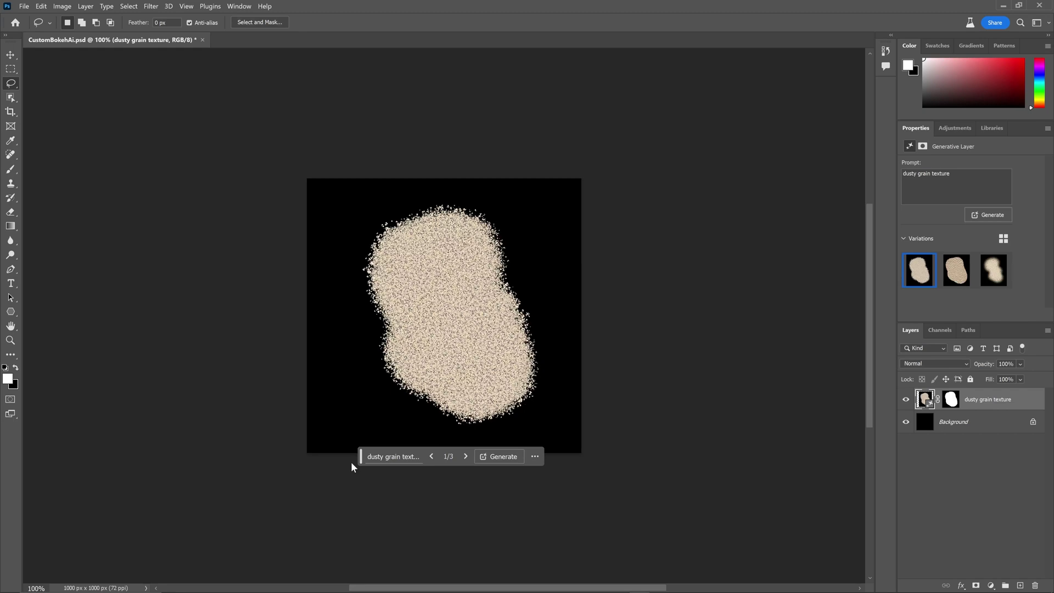
pyautogui.click(990, 277)
pyautogui.click(956, 272)
pyautogui.click(916, 274)
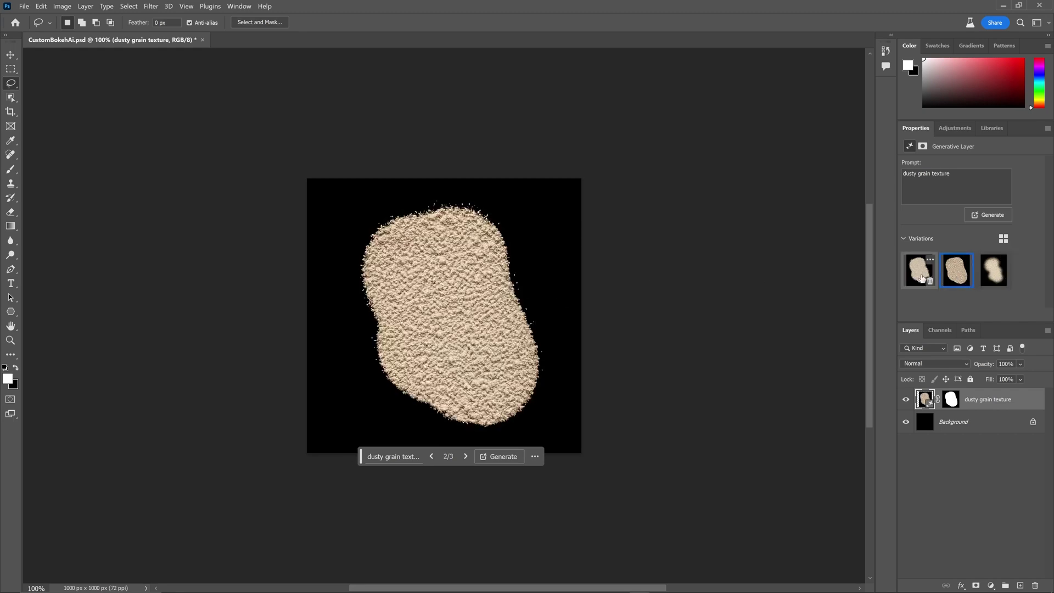
# Step: Load the grain layer's mask as a selection, hide that layer and activate Background
pyautogui.keyDown('ctrl'); pyautogui.click(951, 404); pyautogui.keyUp('ctrl')
pyautogui.click(905, 399)
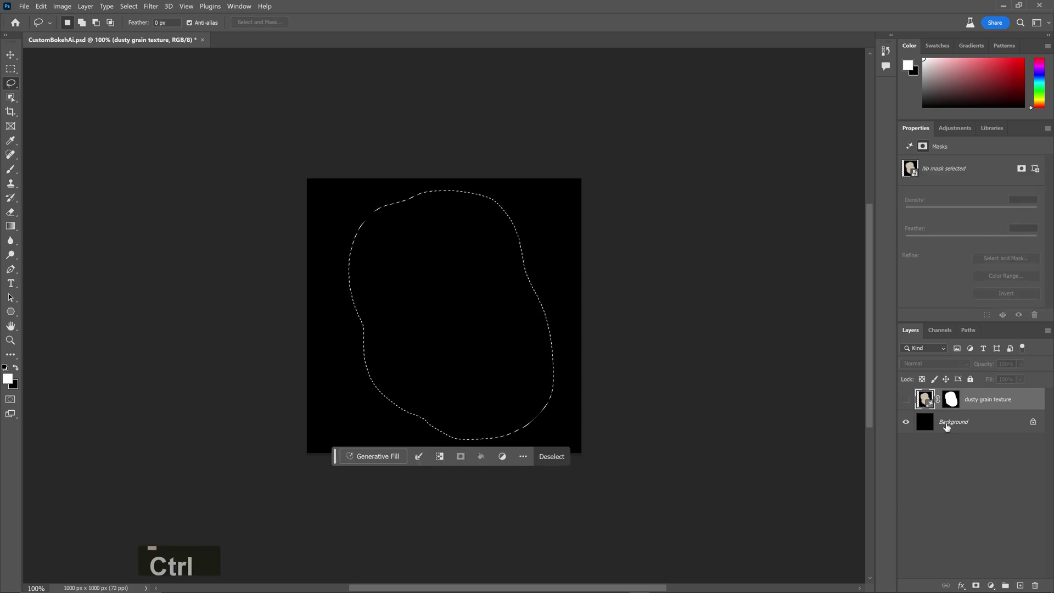
pyautogui.click(949, 424)
# Step: Generative-fill 'dust and hair overlay texture', keep variation 3, and switch to Cinema 4D
pyautogui.click(384, 460)
pyautogui.write('dust and hair')
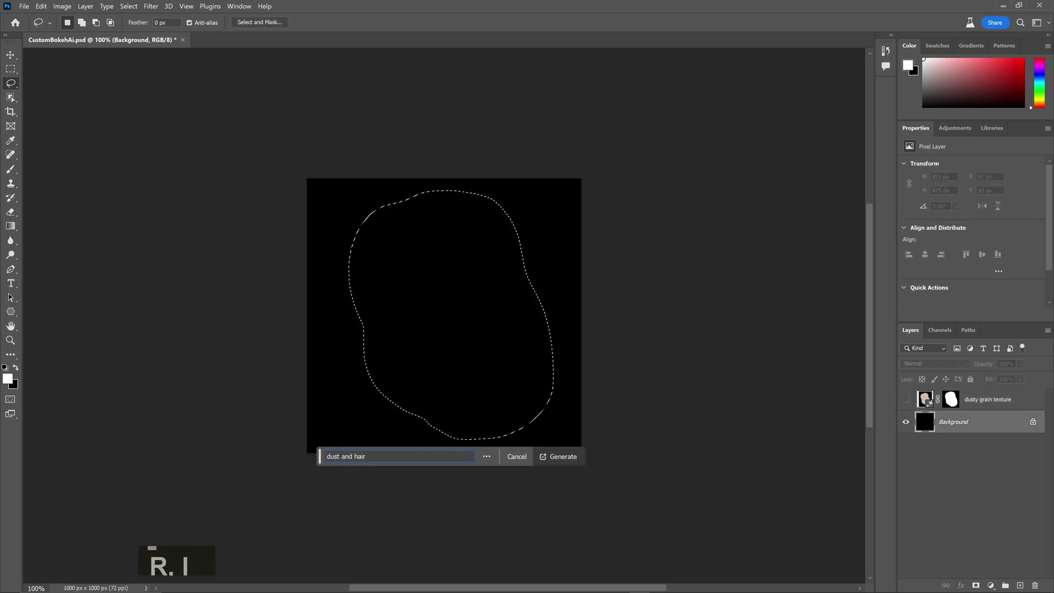
pyautogui.write(' overlay texture')
pyautogui.press('Return')
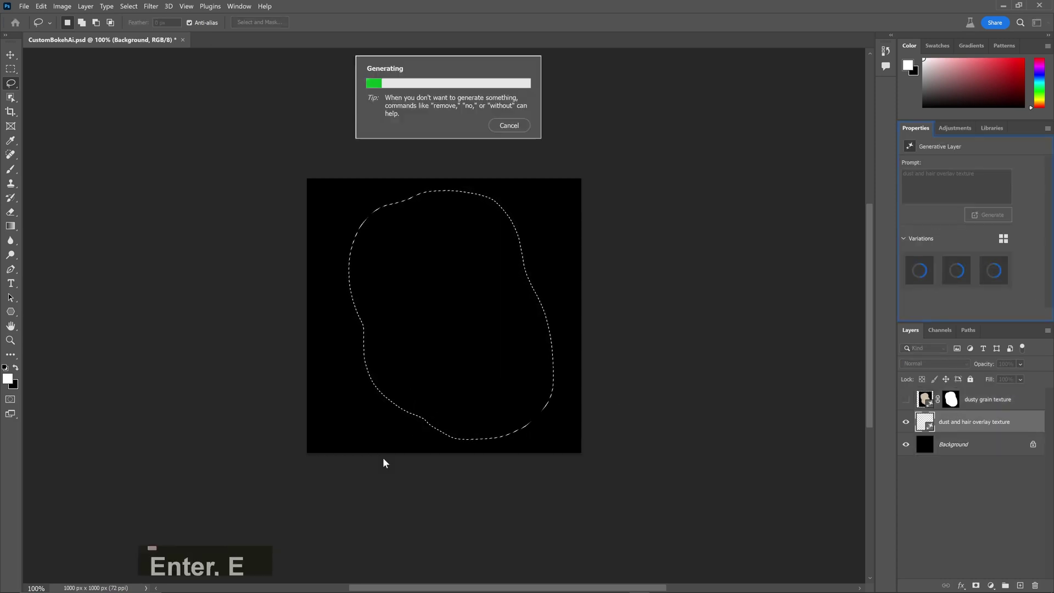
pyautogui.click(957, 269)
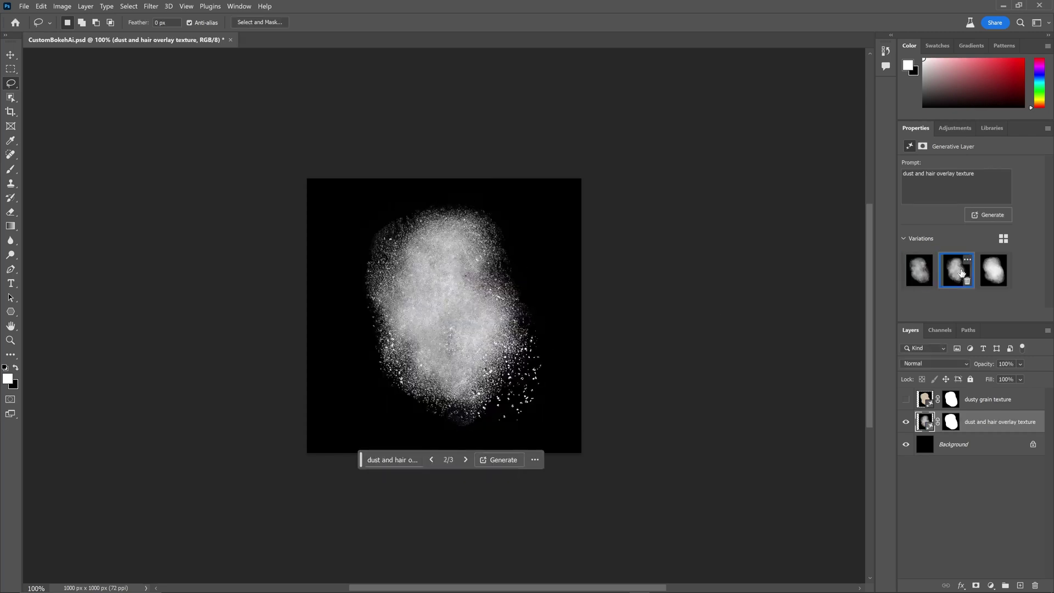
pyautogui.click(988, 272)
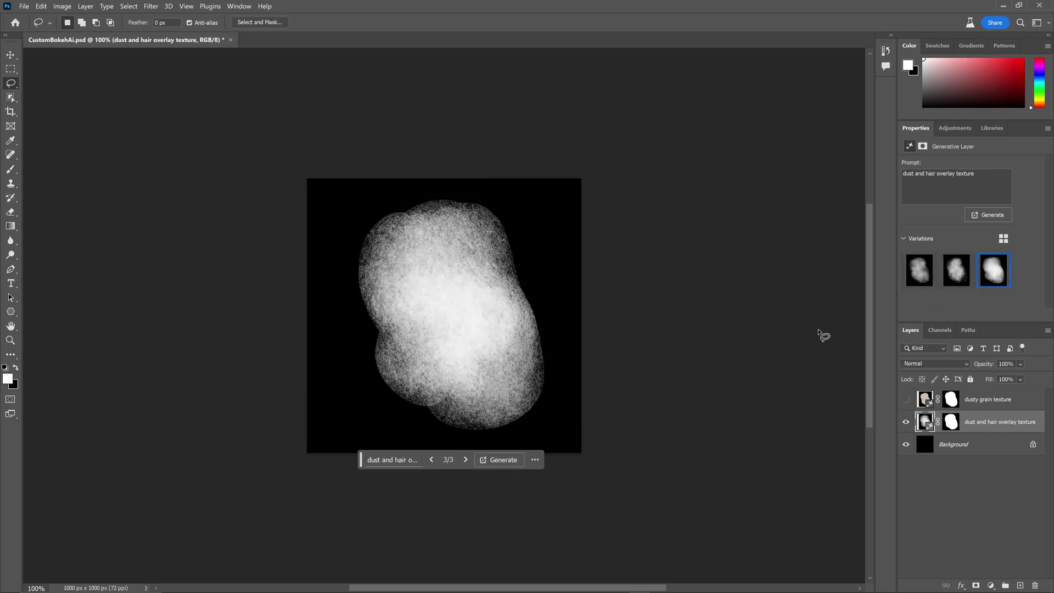
pyautogui.hotkey('alt', 'Tab')
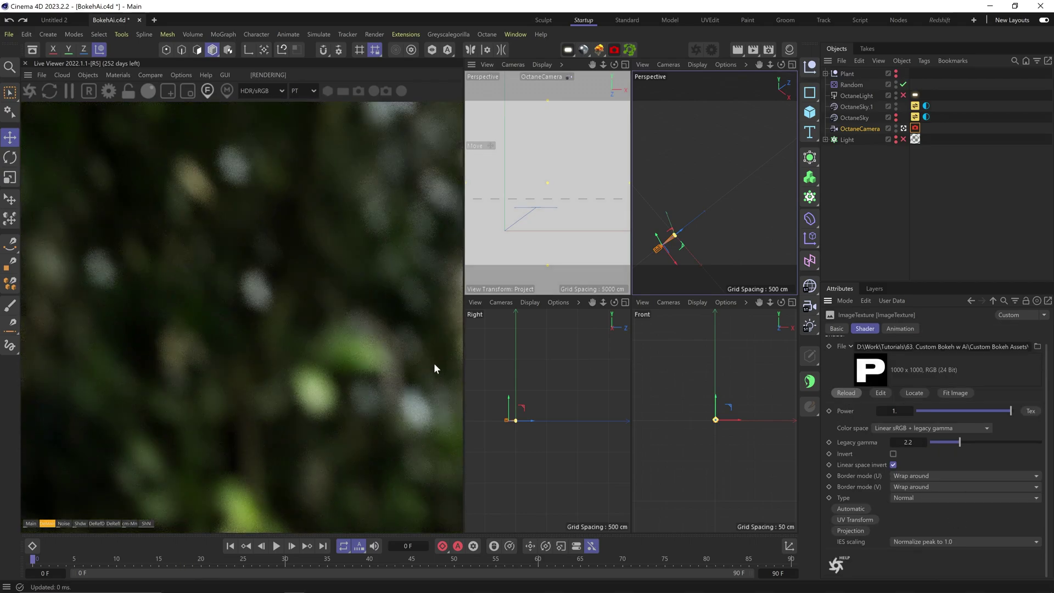
# Step: In Photoshop, scale the texture layer to about 112% and save the file
pyautogui.hotkey('alt', 'Tab')
pyautogui.hotkey('ctrl', 't')
pyautogui.keyDown('alt'); pyautogui.moveTo(557, 179); pyautogui.dragTo(576, 170); pyautogui.keyUp('alt')
pyautogui.press('Return')
pyautogui.hotkey('ctrl', 's')
# Step: Reload the aperture texture in Cinema 4D and set Octane Camera Imager exposure to 5
pyautogui.hotkey('alt', 'Tab')
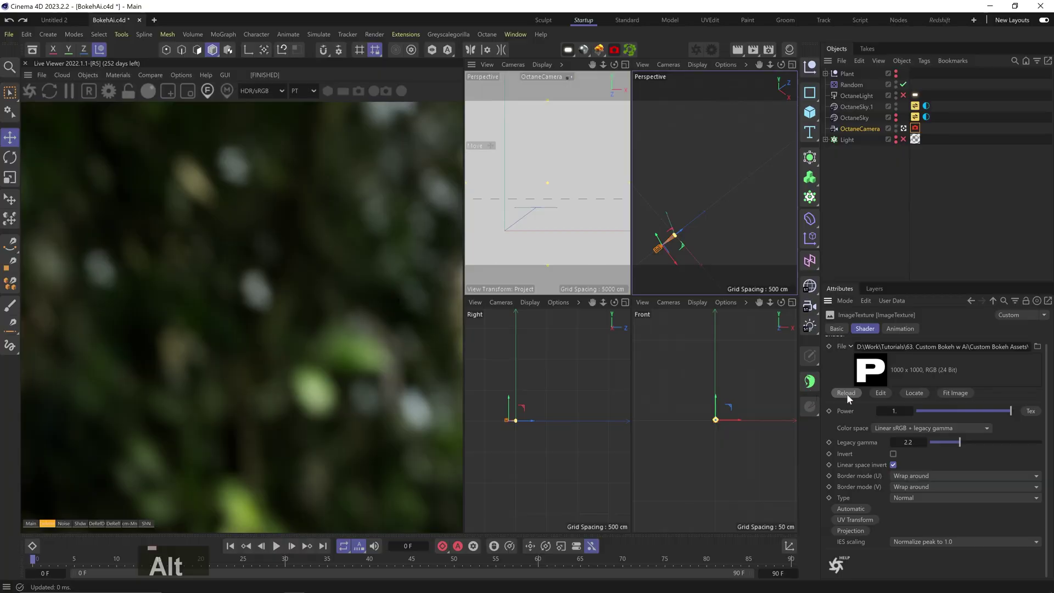
pyautogui.click(854, 391)
pyautogui.click(710, 49)
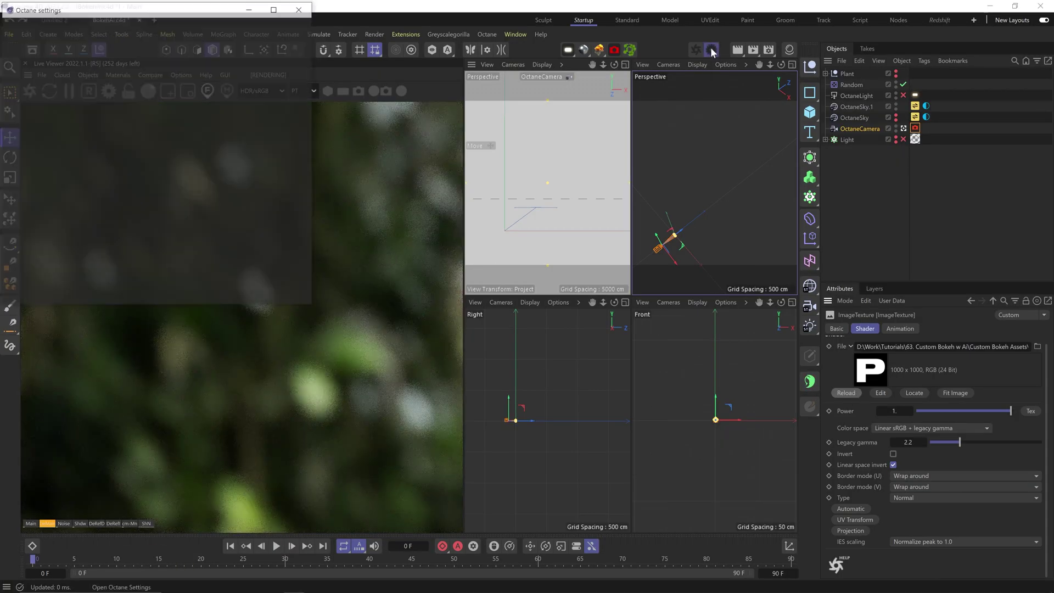
pyautogui.moveTo(188, 8); pyautogui.dragTo(684, 131)
pyautogui.click(555, 159)
pyautogui.click(587, 198)
pyautogui.write('5')
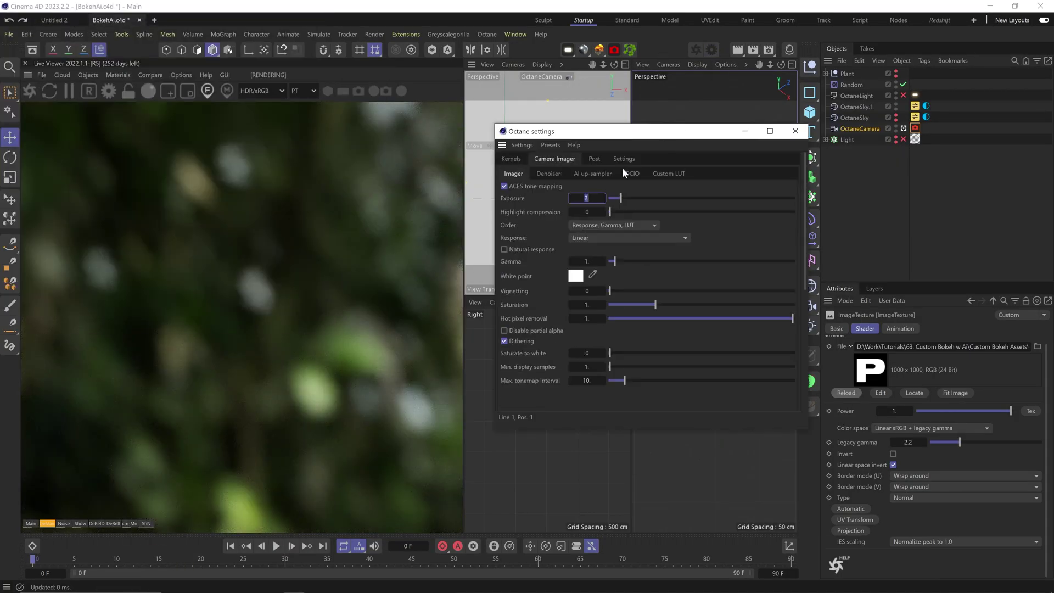
pyautogui.press('Return')
pyautogui.click(795, 131)
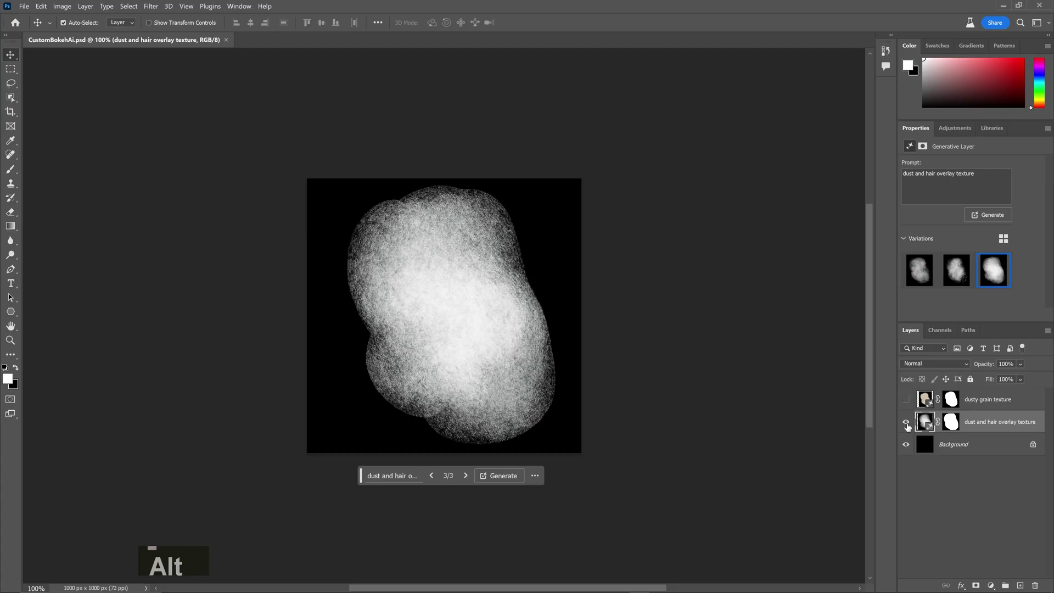
# Step: Hide the texture layers and draw a white pentagon centred on the canvas
pyautogui.keyDown('alt'); pyautogui.click(906, 444); pyautogui.keyUp('alt')
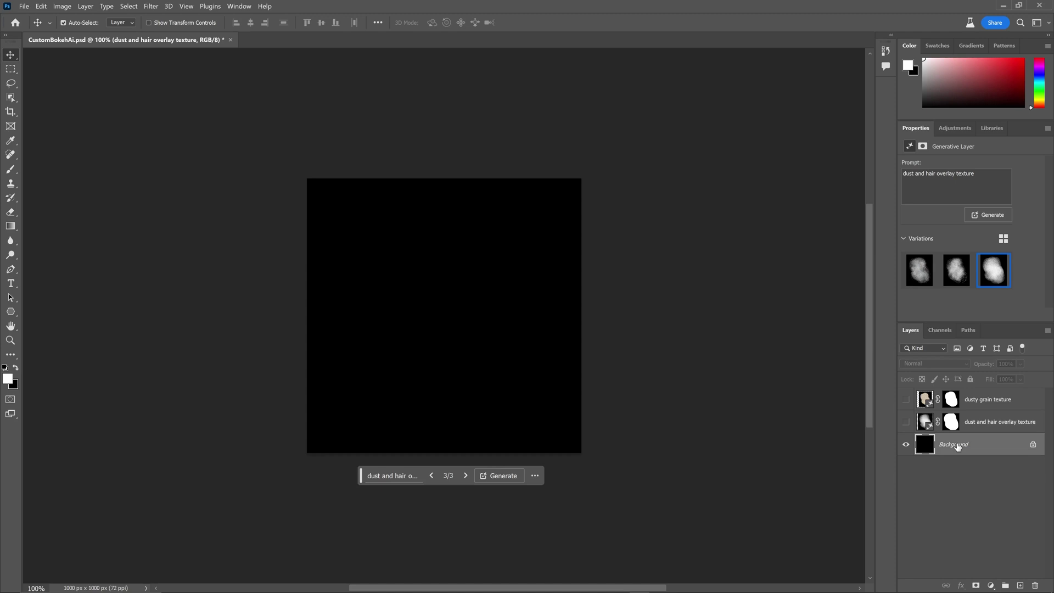
pyautogui.click(11, 312)
pyautogui.keyDown('alt'); pyautogui.moveTo(436, 315); pyautogui.dragTo(553, 446); pyautogui.keyUp('alt')
pyautogui.click(11, 55)
pyautogui.hotkey('ctrl', 'a')
pyautogui.click(250, 22)
pyautogui.click(318, 24)
pyautogui.hotkey('ctrl', 'd')
# Step: Bulge the pentagon with the last filter, load it as a selection, then hide it
pyautogui.click(149, 7)
pyautogui.click(196, 22)
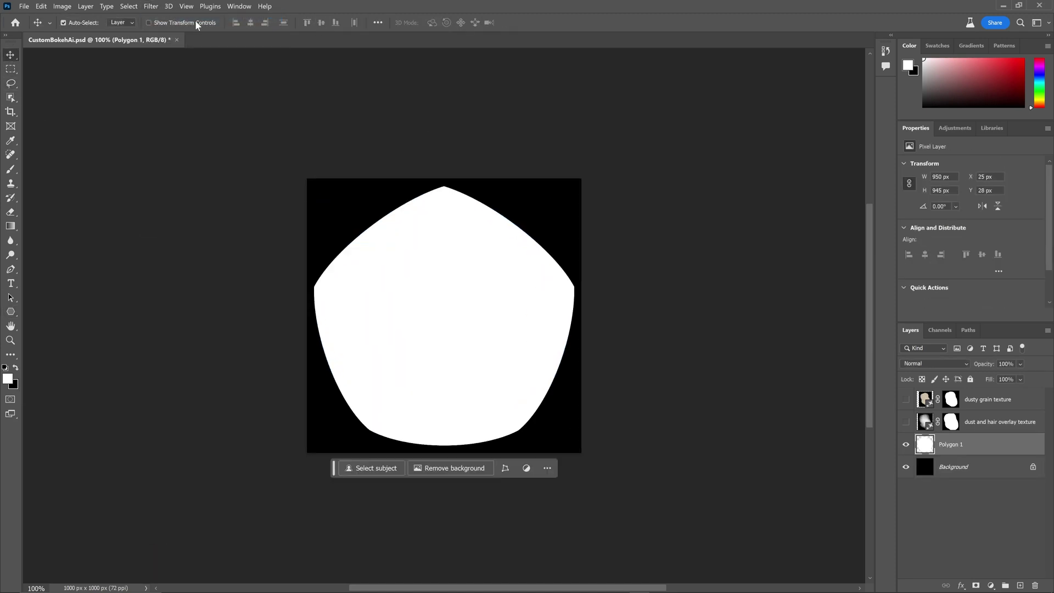
pyautogui.keyDown('ctrl'); pyautogui.click(928, 445); pyautogui.keyUp('ctrl')
pyautogui.click(905, 444)
pyautogui.click(955, 467)
# Step: Smooth the selection by 10 and enter the prompt 'black hole chromatic aberration stars abstract'
pyautogui.click(128, 7)
pyautogui.moveTo(214, 163)
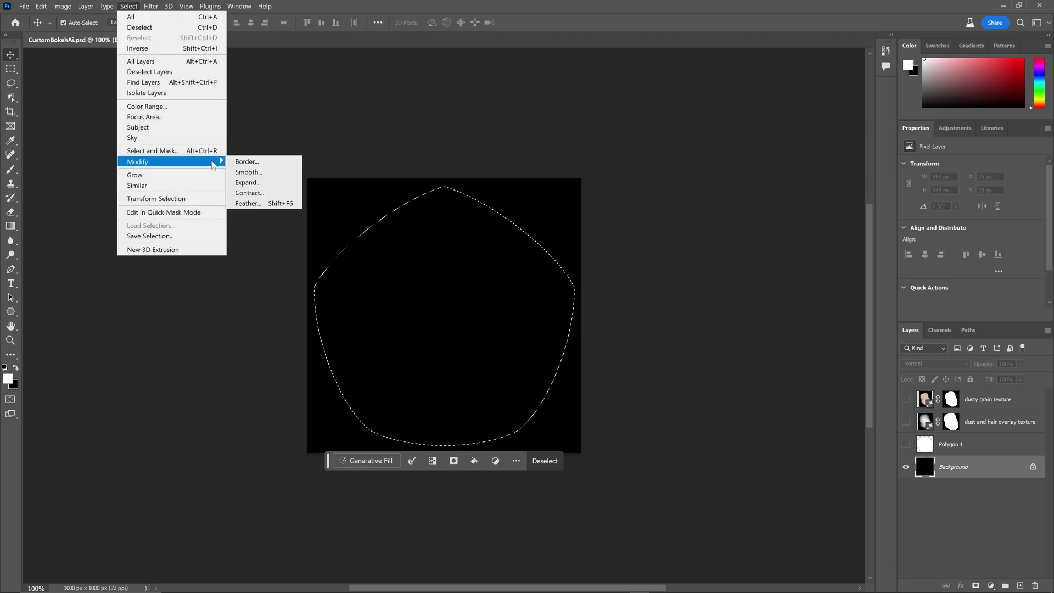
pyautogui.click(247, 172)
pyautogui.write('10')
pyautogui.press('Return')
pyautogui.click(374, 467)
pyautogui.write('black h')
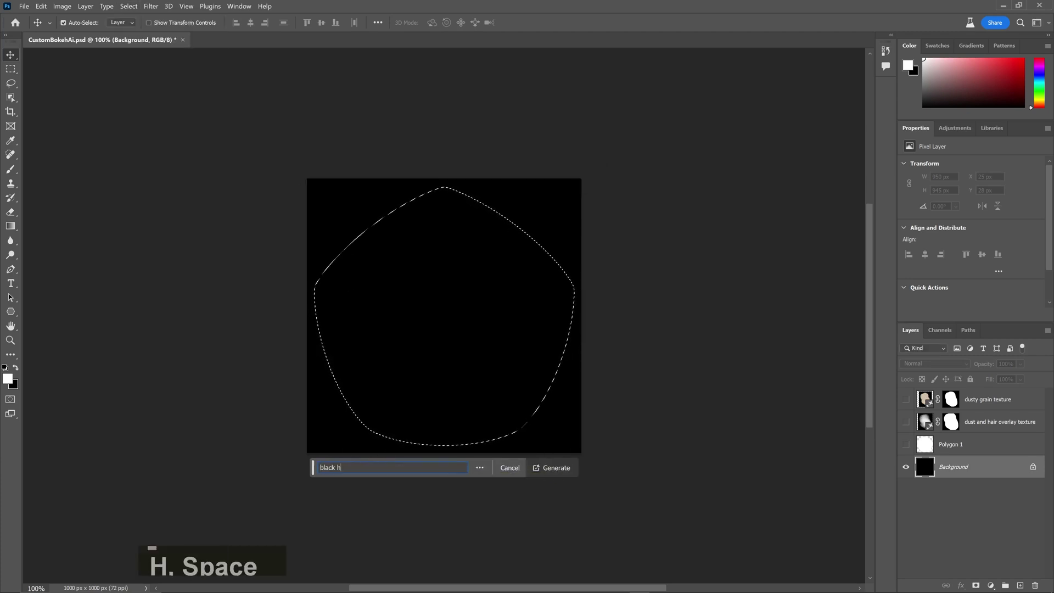
pyautogui.write('ole chromatic aberration stars')
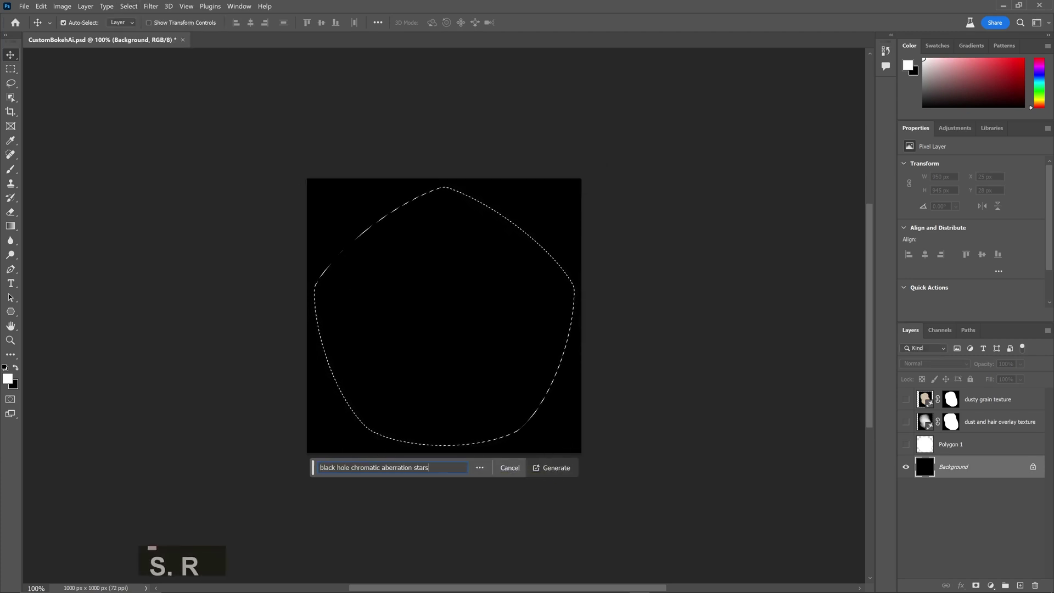
pyautogui.write(' abstract')
# Step: Generate the black hole texture, then regenerate with 'grainy dust' appended and pick a variation
pyautogui.press('Return')
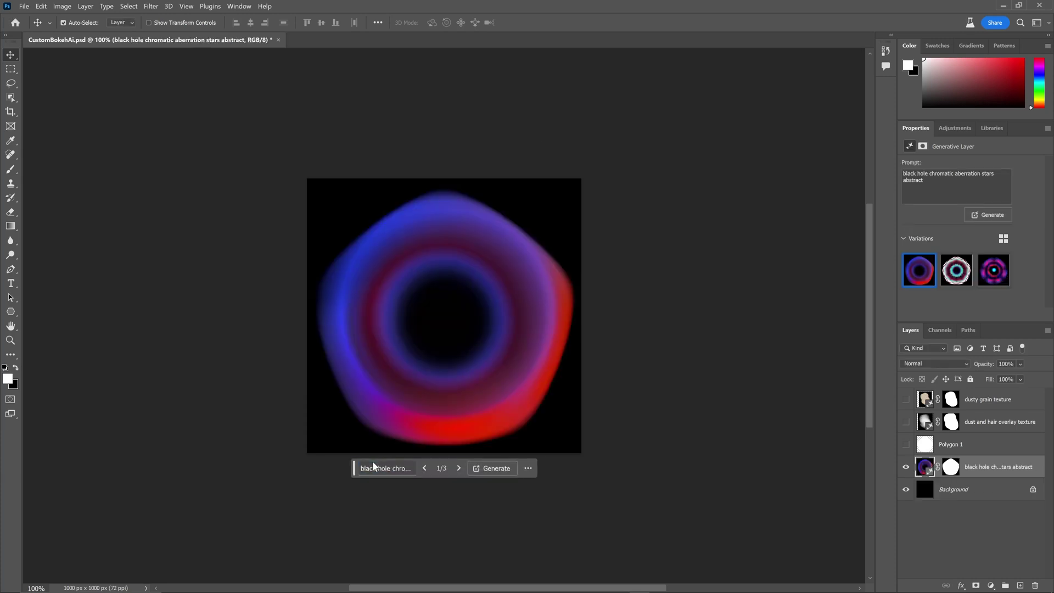
pyautogui.click(959, 279)
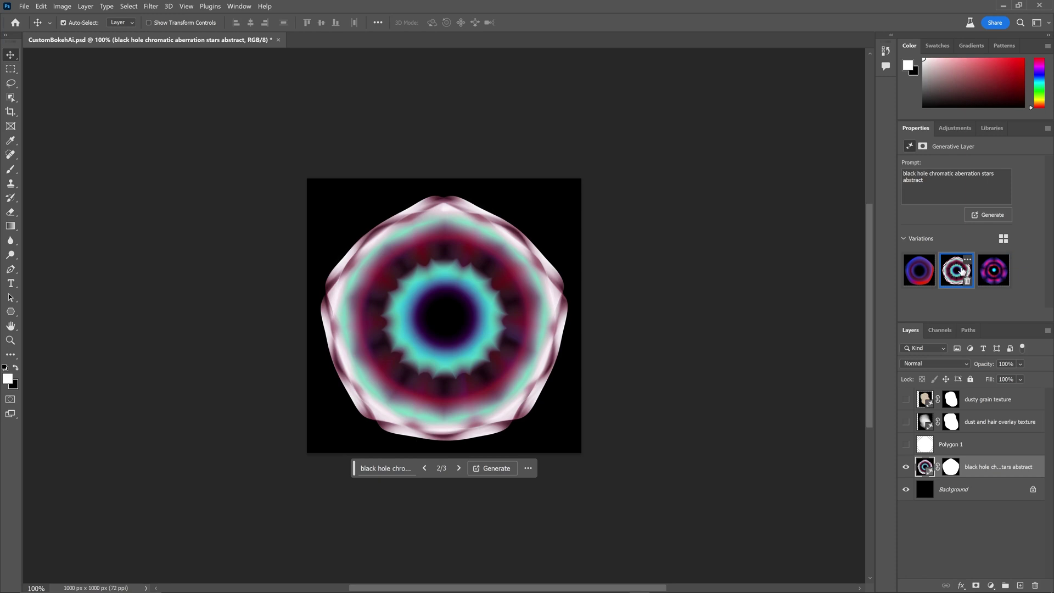
pyautogui.click(931, 183)
pyautogui.write('grainy dust')
pyautogui.press('Return')
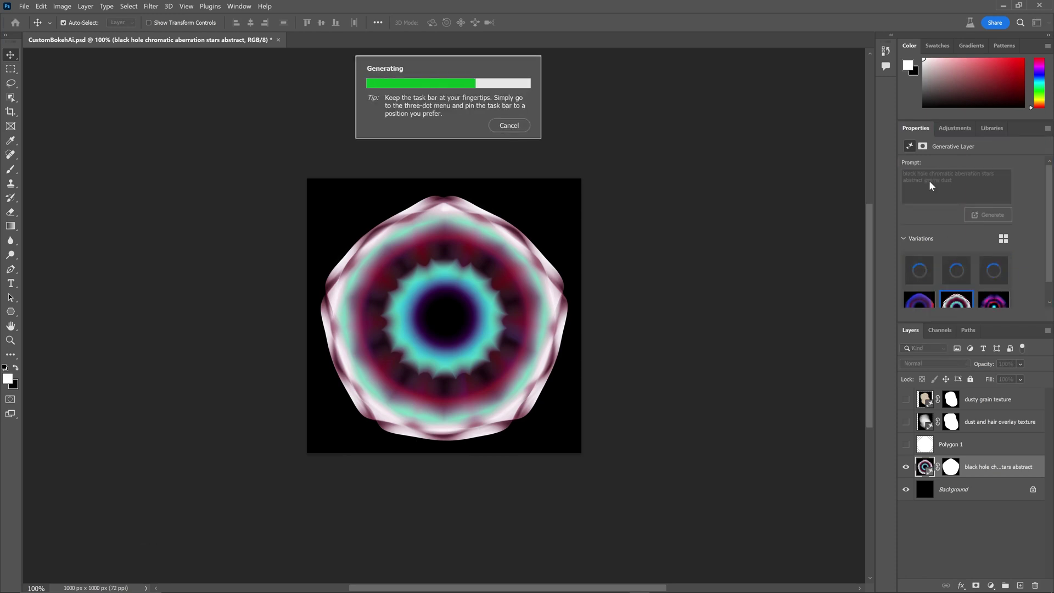
pyautogui.click(956, 270)
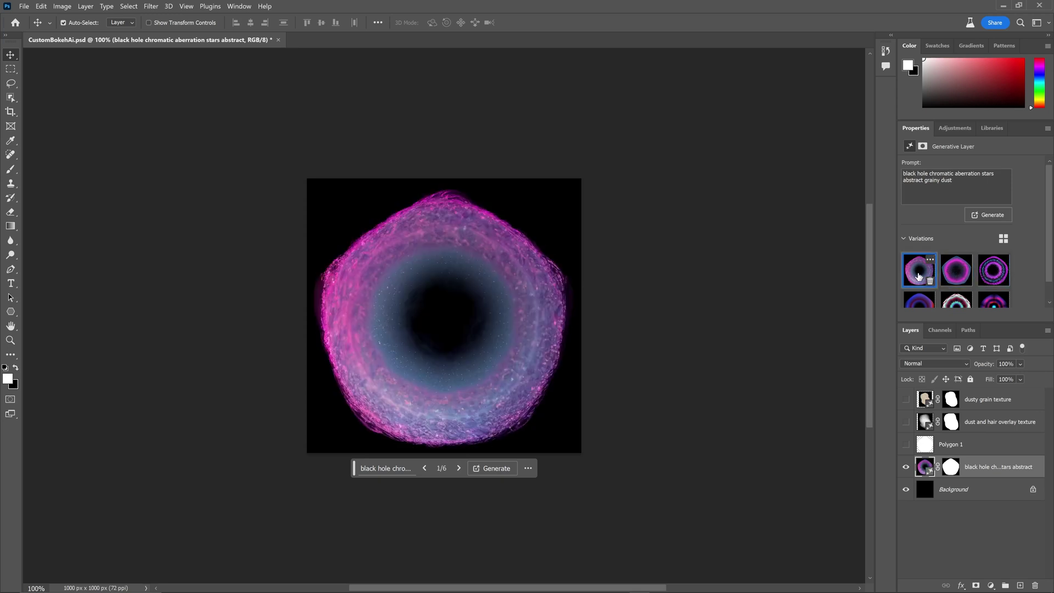
# Step: Save the texture and reload it as the aperture texture in Cinema 4D
pyautogui.press('ctrl')
pyautogui.hotkey('alt', 'Tab')
pyautogui.click(846, 392)
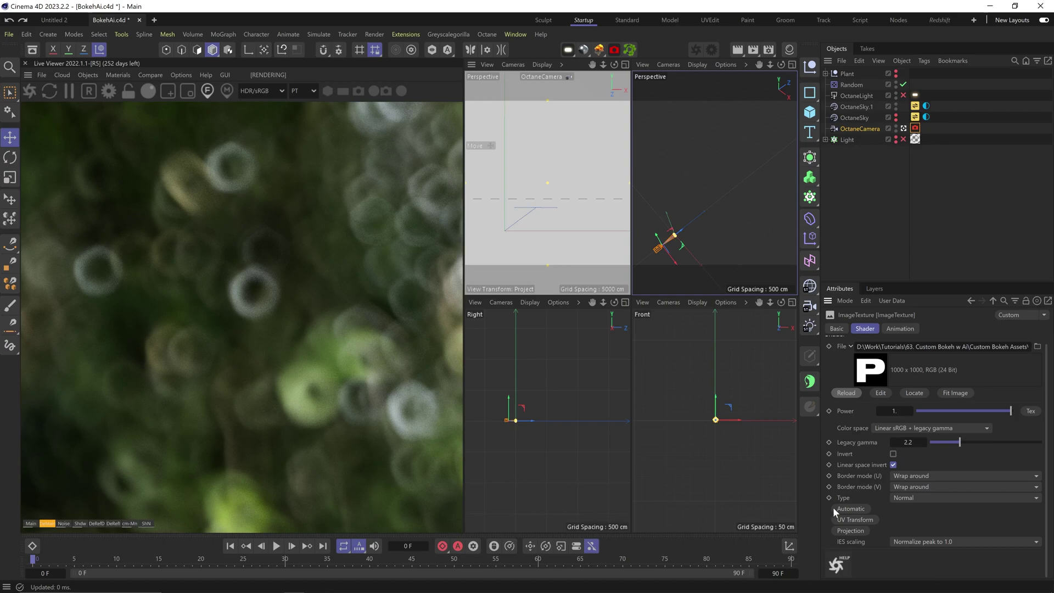
# Step: After the ring-shaped bokeh render refreshes, return to Photoshop
pyautogui.hotkey('alt', 'Tab')
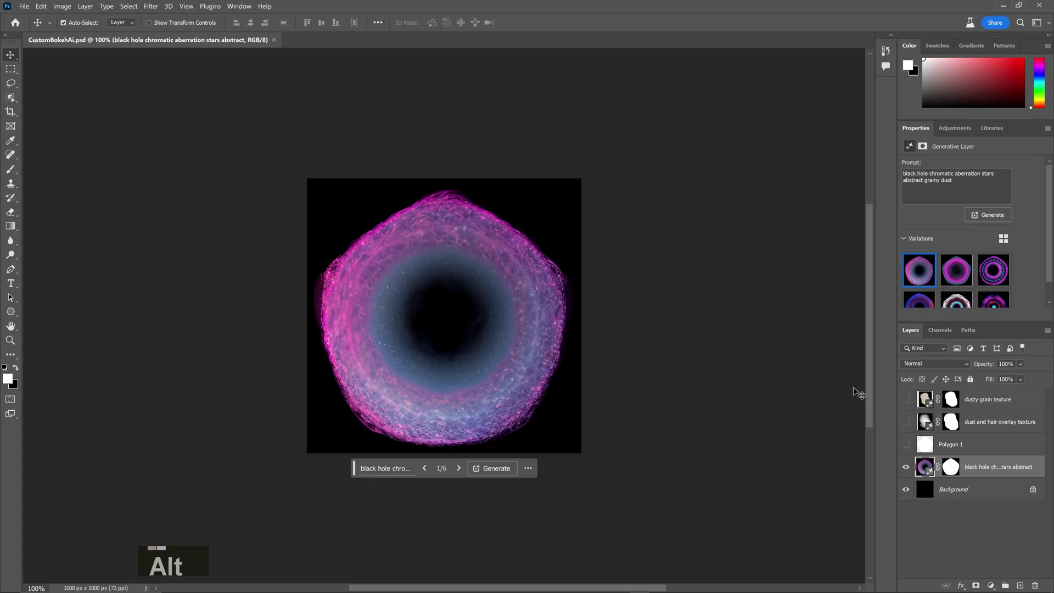
# Step: Hide the black hole layer and lasso a smoothed freehand shape on the Background
pyautogui.click(907, 469)
pyautogui.click(967, 489)
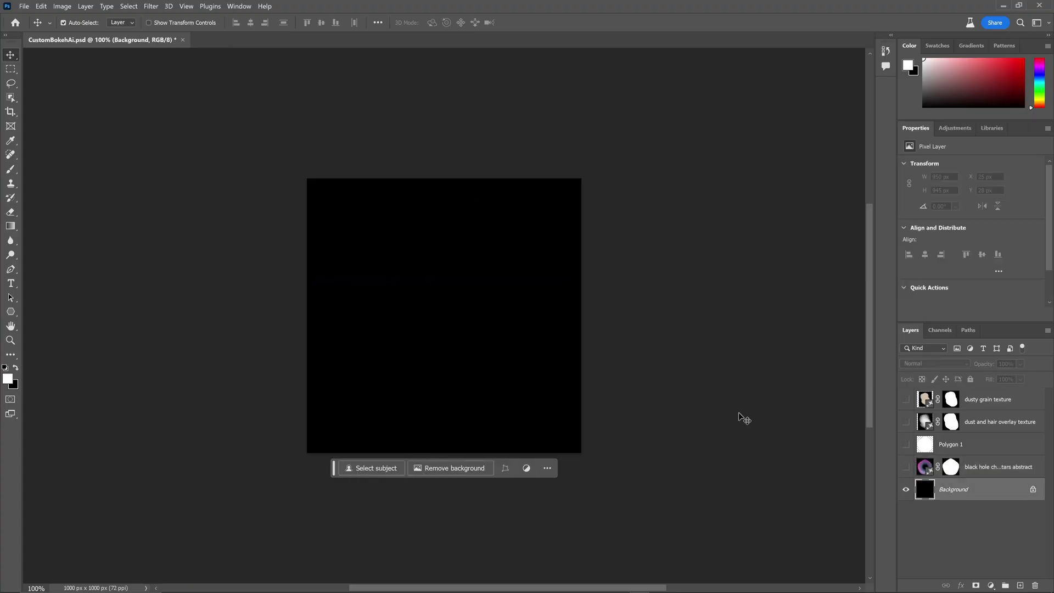
pyautogui.press('l')
pyautogui.moveTo(415, 202); pyautogui.dragTo(423, 427)
pyautogui.moveTo(516, 224); pyautogui.dragTo(416, 201)
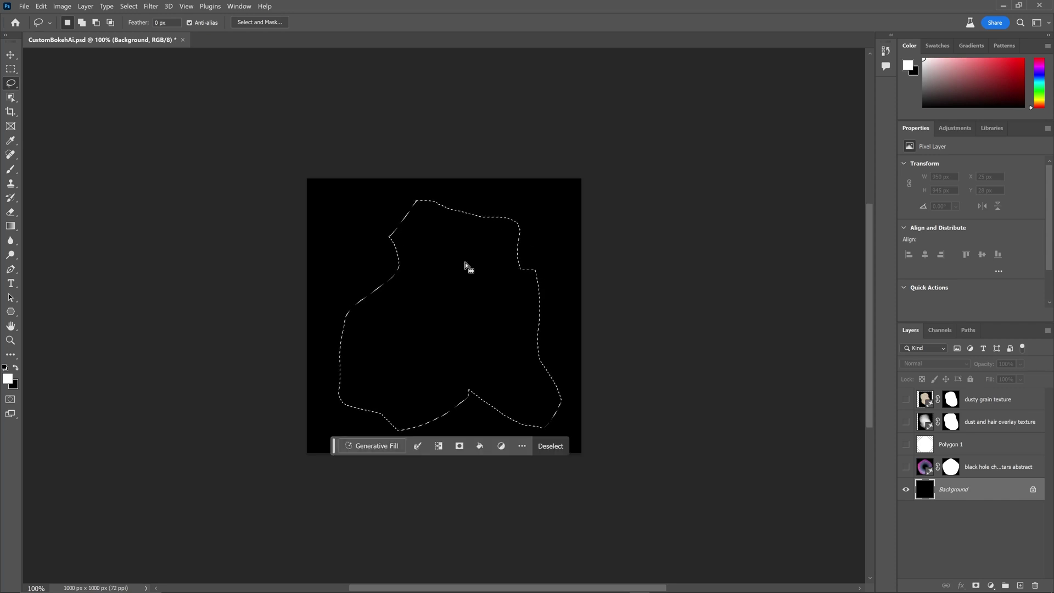
pyautogui.click(129, 6)
pyautogui.moveTo(138, 163)
pyautogui.click(241, 179)
pyautogui.press('Return')
# Step: Generative-fill the selection with 'glowing edges, grainy microscope texture, cellular noise' and keep the cyan second variation
pyautogui.click(376, 452)
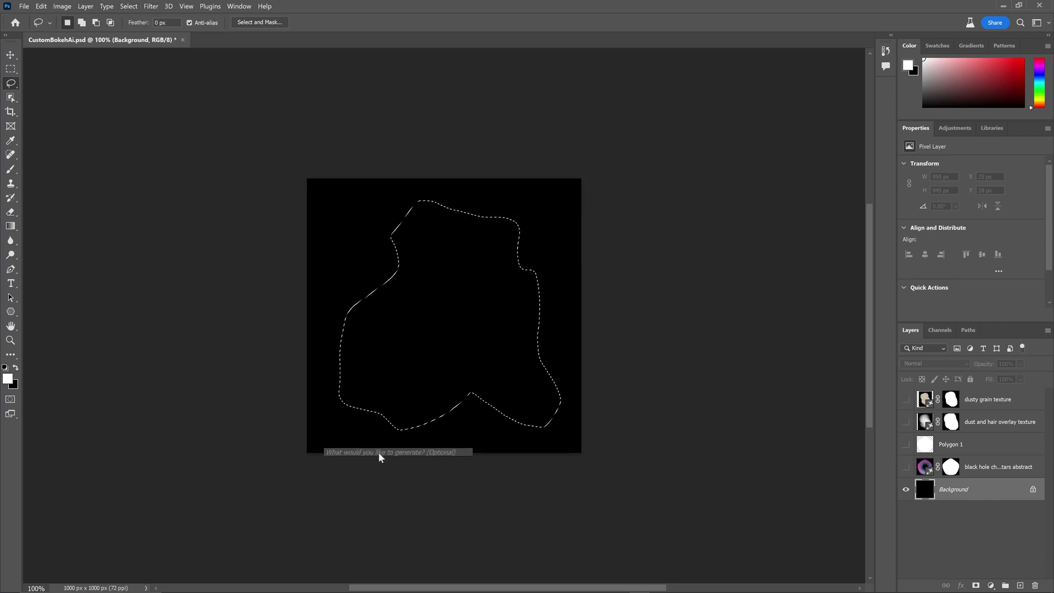
pyautogui.write('glowing edges, grainy microscope textu')
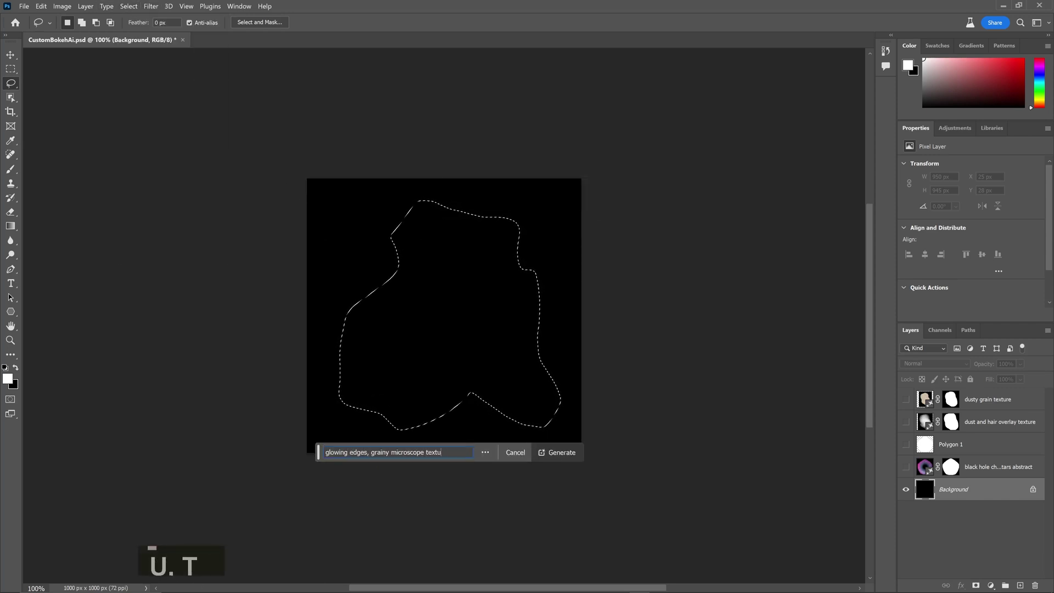
pyautogui.write('re, cellular noise')
pyautogui.press('Return')
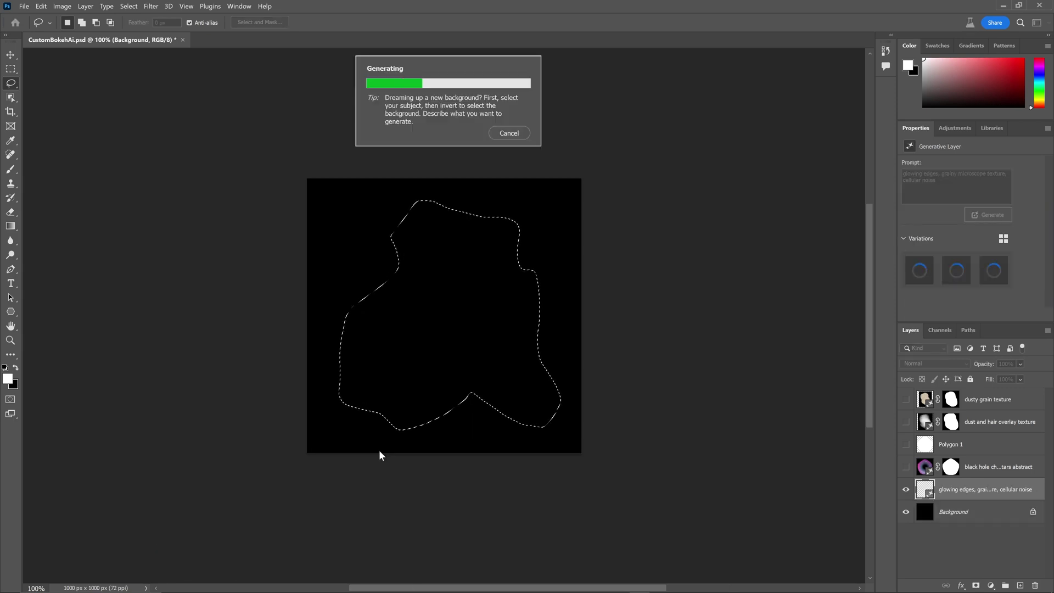
pyautogui.click(951, 280)
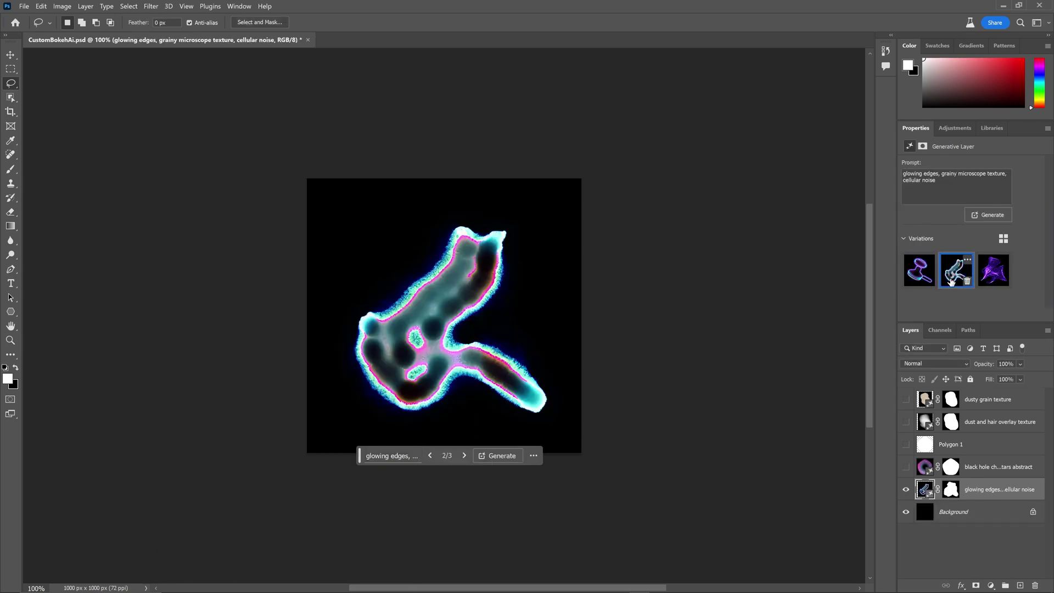
pyautogui.click(998, 275)
pyautogui.click(956, 281)
# Step: Scale the generated layer up from its centre and add a Levels adjustment layer
pyautogui.hotkey('ctrl', 't')
pyautogui.keyDown('alt'); pyautogui.keyDown('shift'); pyautogui.moveTo(581, 179); pyautogui.dragTo(605, 146); pyautogui.keyUp('shift'); pyautogui.keyUp('alt')
pyautogui.press('Return')
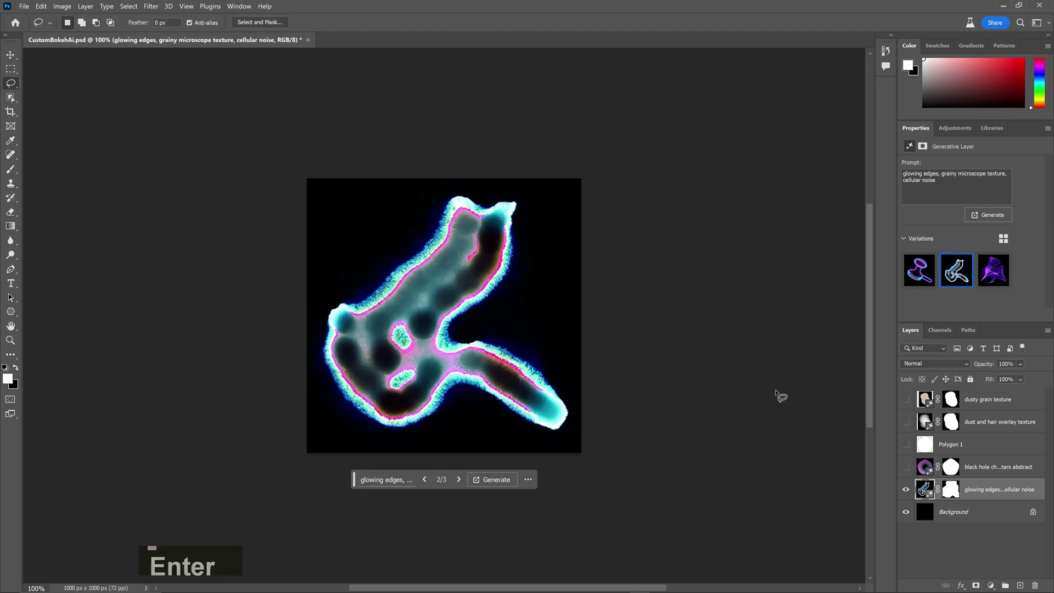
pyautogui.click(990, 585)
pyautogui.click(975, 440)
# Step: Save the bokeh texture and reload it in Cinema 4D's render
pyautogui.hotkey('ctrl', 's')
pyautogui.hotkey('alt', 'Tab')
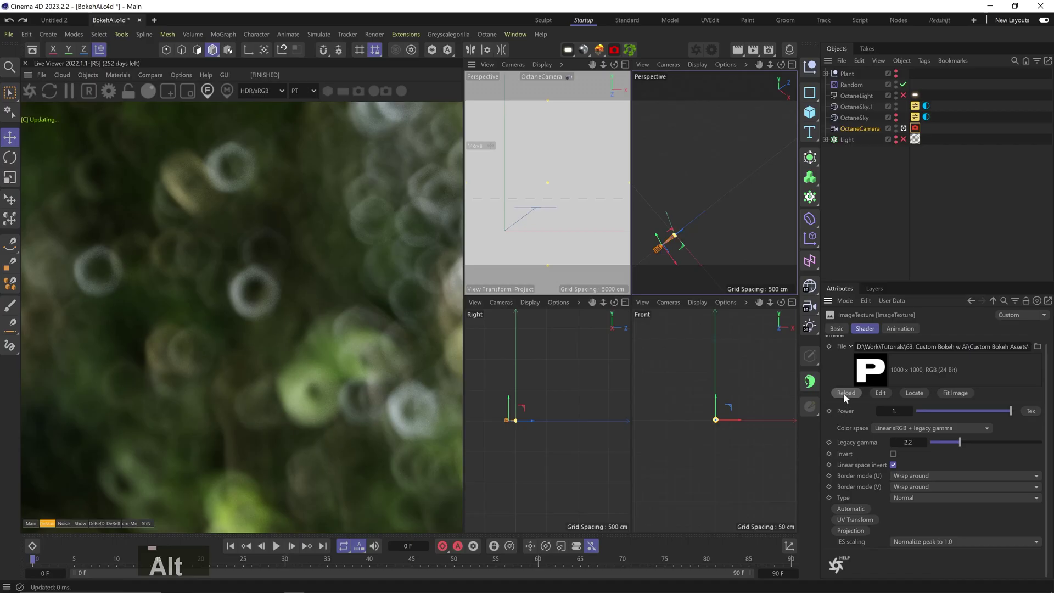
pyautogui.click(844, 393)
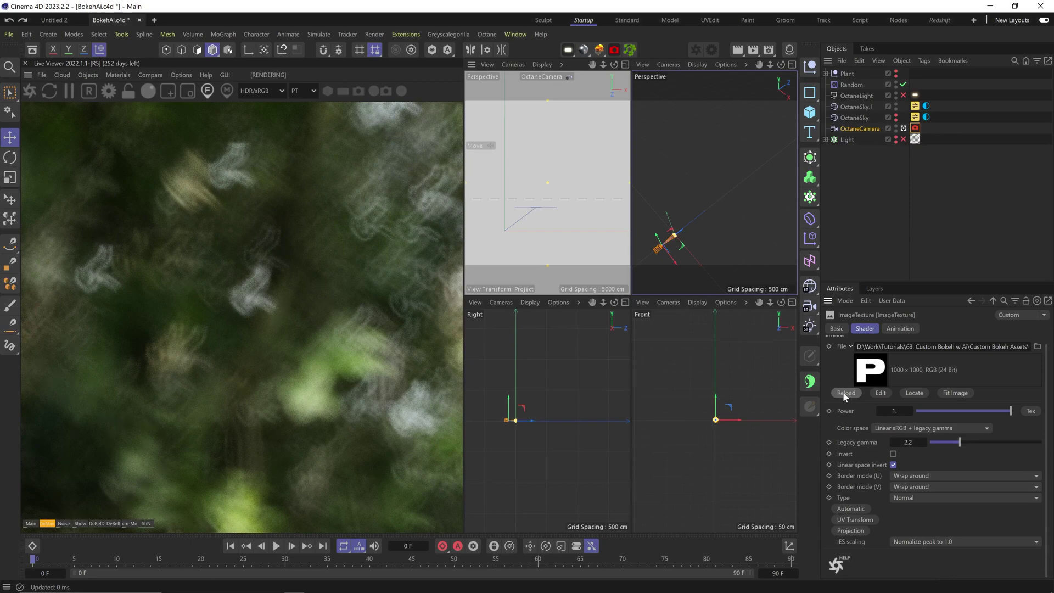
# Step: Set the Octane Camera's F-stop to 4
pyautogui.click(992, 301)
pyautogui.press('Return')
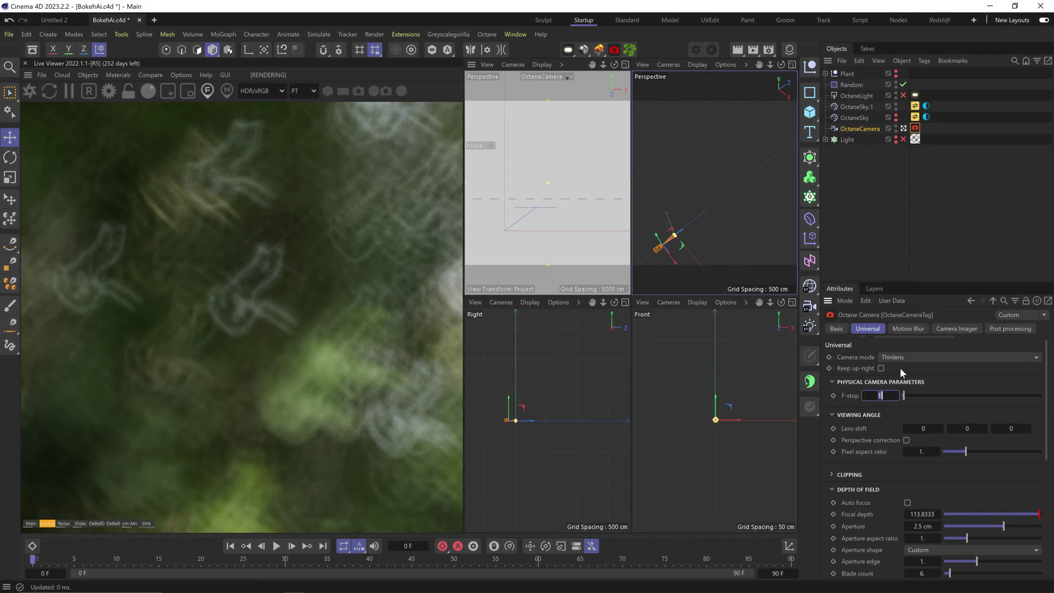
pyautogui.write('4')
pyautogui.press('Return')
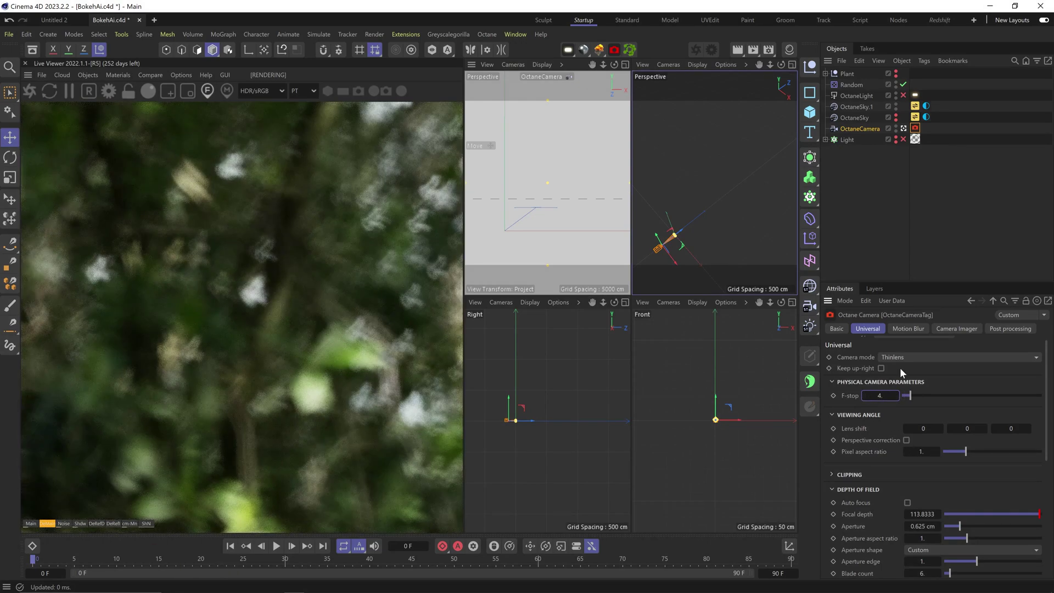
# Step: Paint white zigzag brush strokes on the black canvas and blur them
pyautogui.press('[')
pyautogui.press('[')
pyautogui.press('[')
pyautogui.press('[')
pyautogui.press('[')
pyautogui.press('[')
pyautogui.press('[')
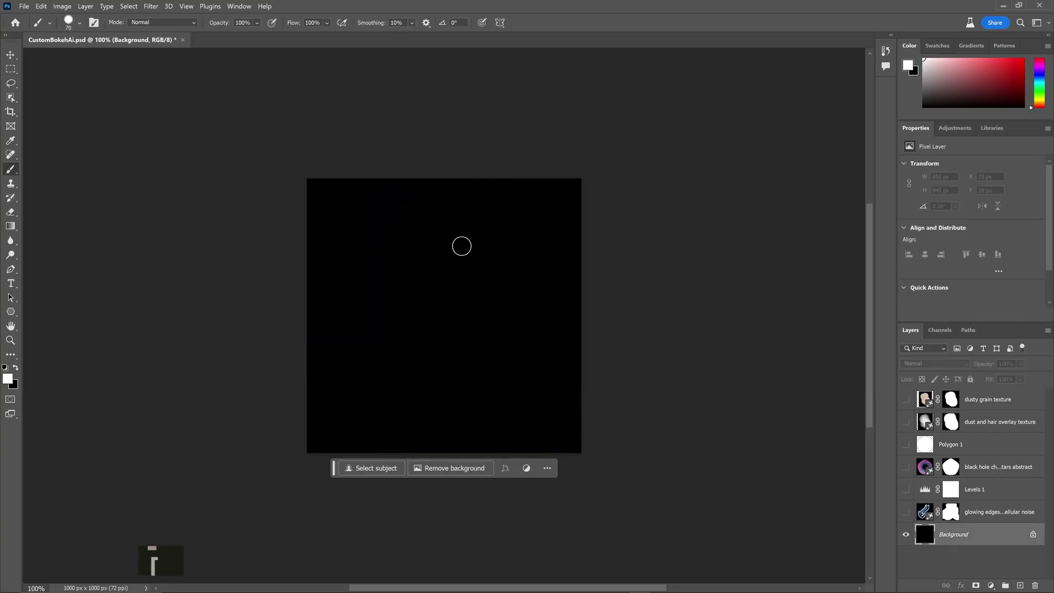
pyautogui.moveTo(461, 255); pyautogui.dragTo(341, 385)
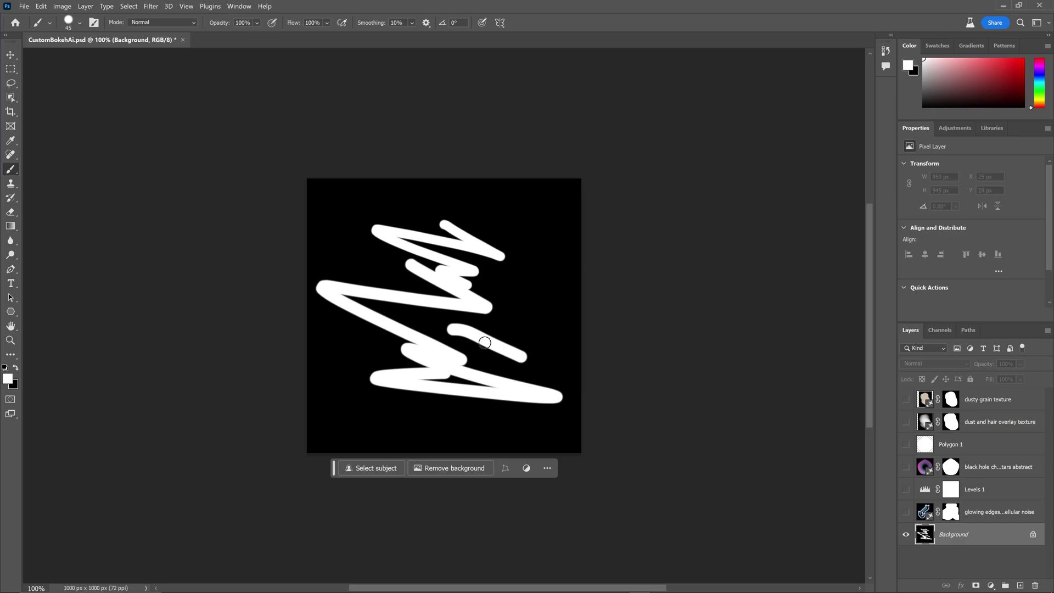
pyautogui.moveTo(352, 329); pyautogui.dragTo(345, 362)
pyautogui.click(151, 6)
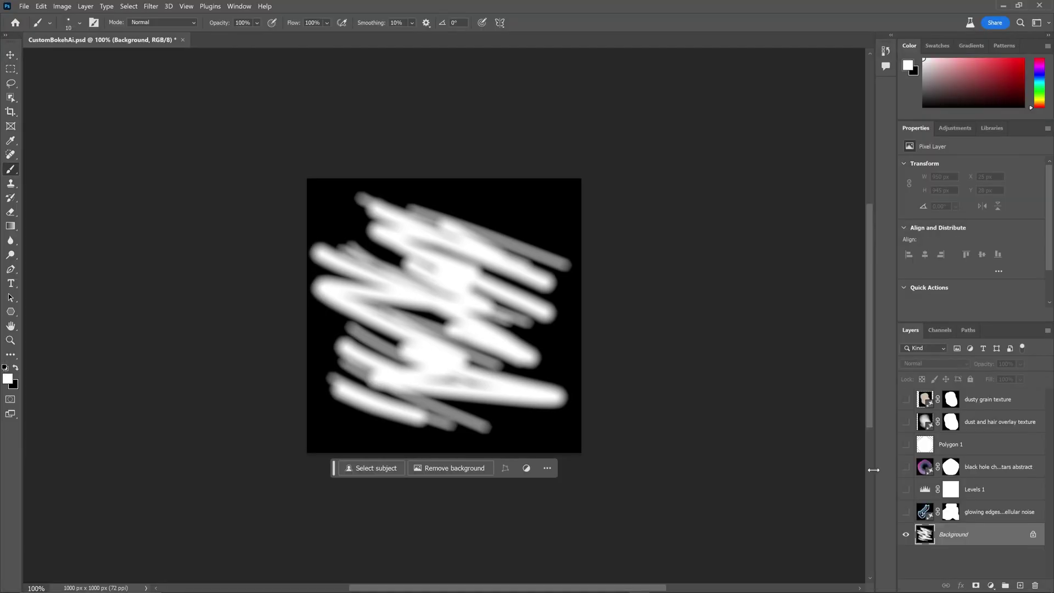
pyautogui.hotkey('ctrl', 'BackSpace')
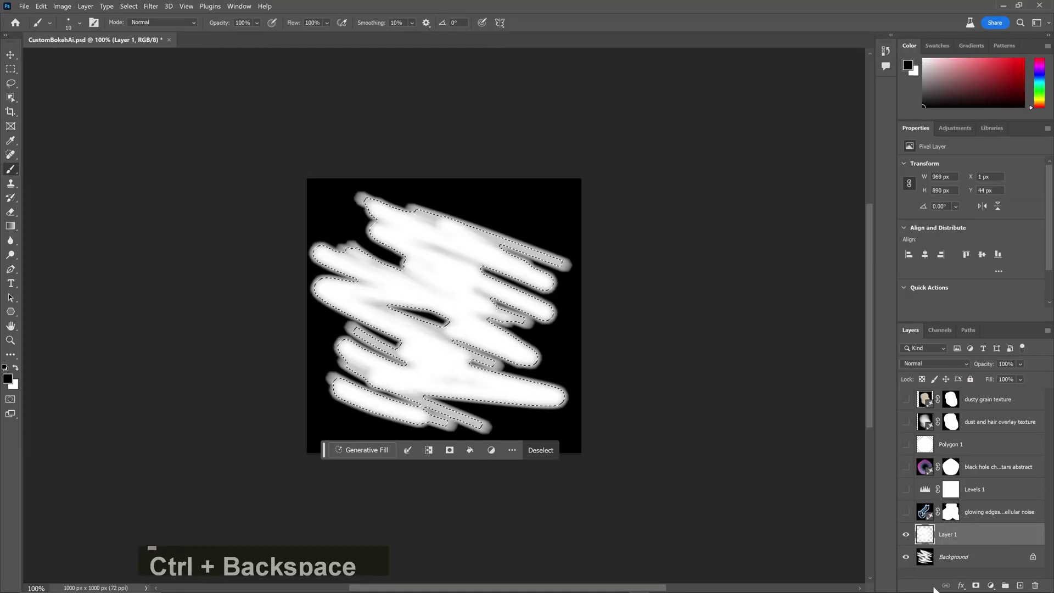
# Step: Generative-fill 'directional noise, abstract line pattern, distorted, fuzzy', regenerating without 'slight rgb split'
pyautogui.click(362, 449)
pyautogui.write('directional noi')
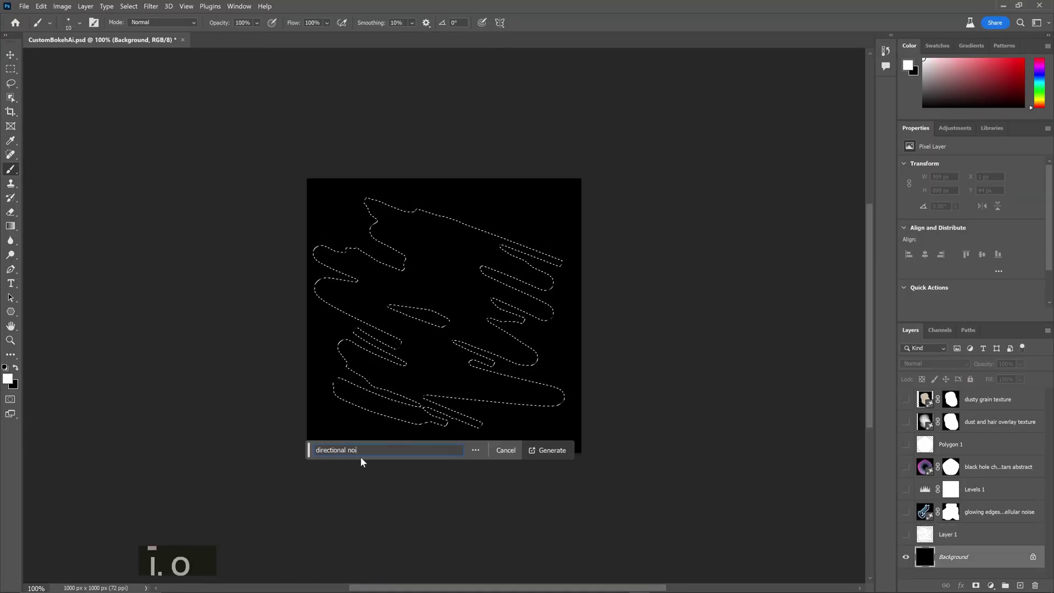
pyautogui.write('se, abstract line pattern,')
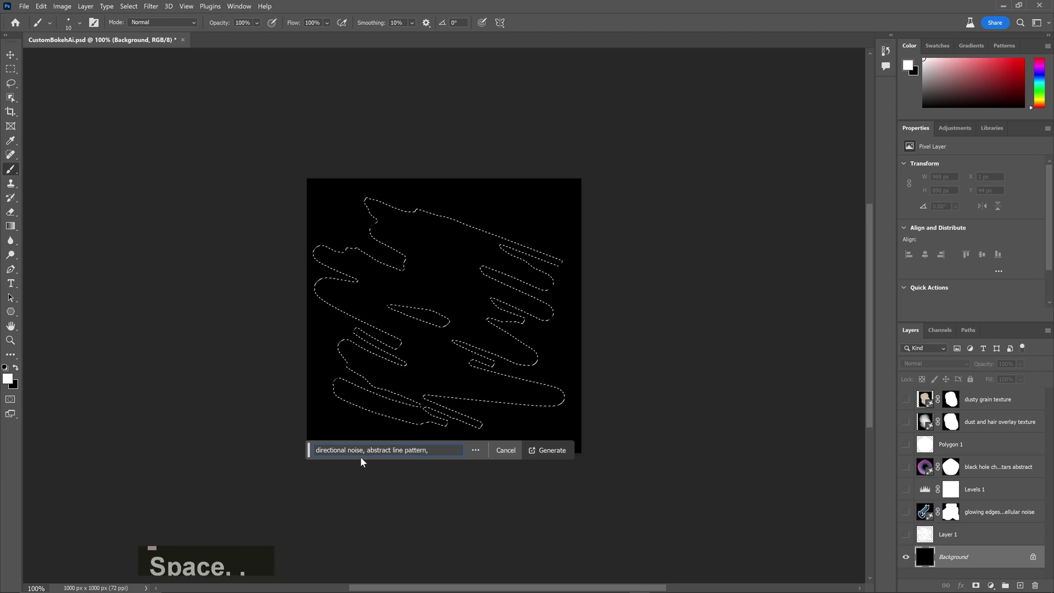
pyautogui.write(' distorted, fuzzy, slight rgb split')
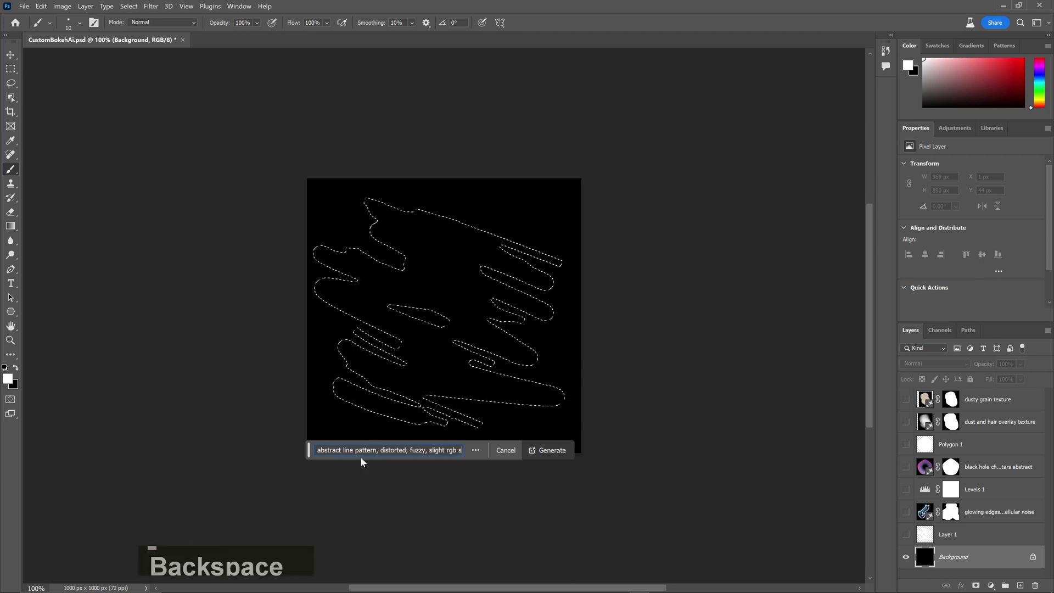
pyautogui.press('Return')
pyautogui.click(998, 278)
pyautogui.click(957, 275)
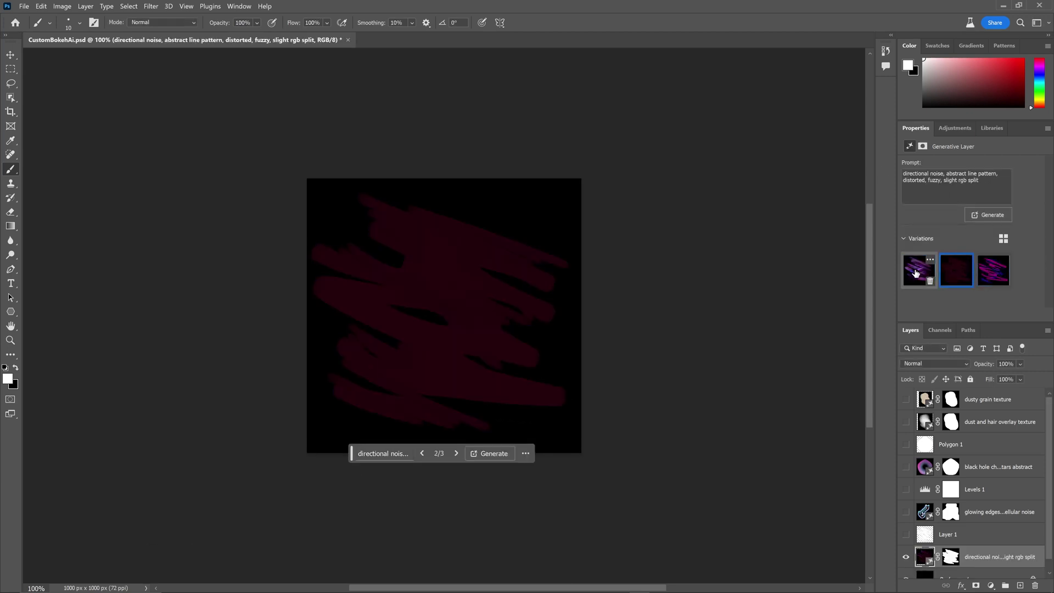
pyautogui.click(916, 274)
pyautogui.press('BackSpace')
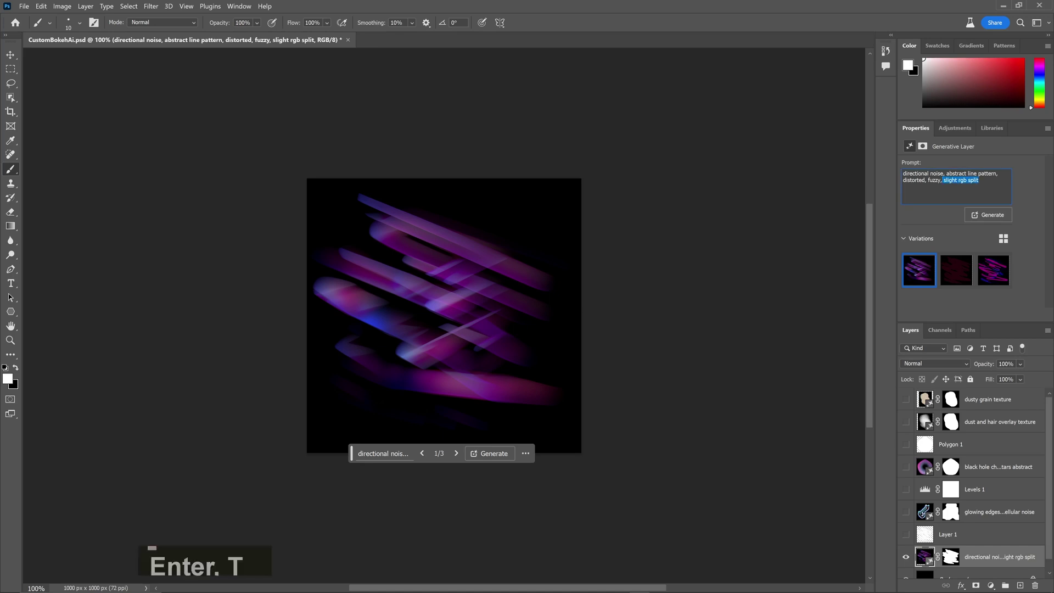
pyautogui.click(985, 214)
# Step: Pick the pink second of six variations and nudge the line texture right
pyautogui.click(906, 489)
pyautogui.scroll(-1, 906, 483)
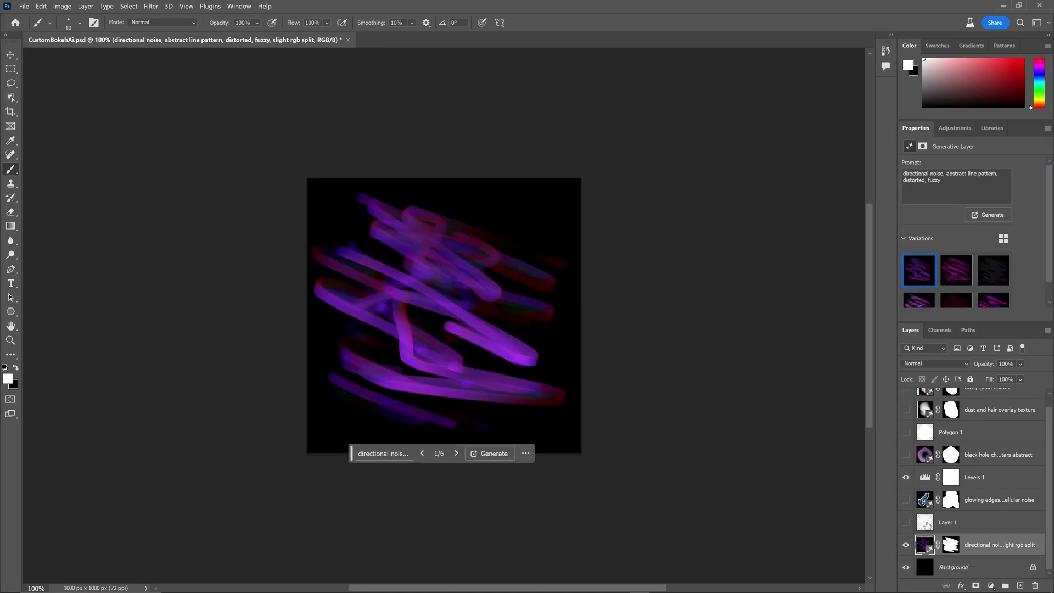
pyautogui.click(953, 280)
pyautogui.press('v')
pyautogui.hotkey('shift', 'Right')
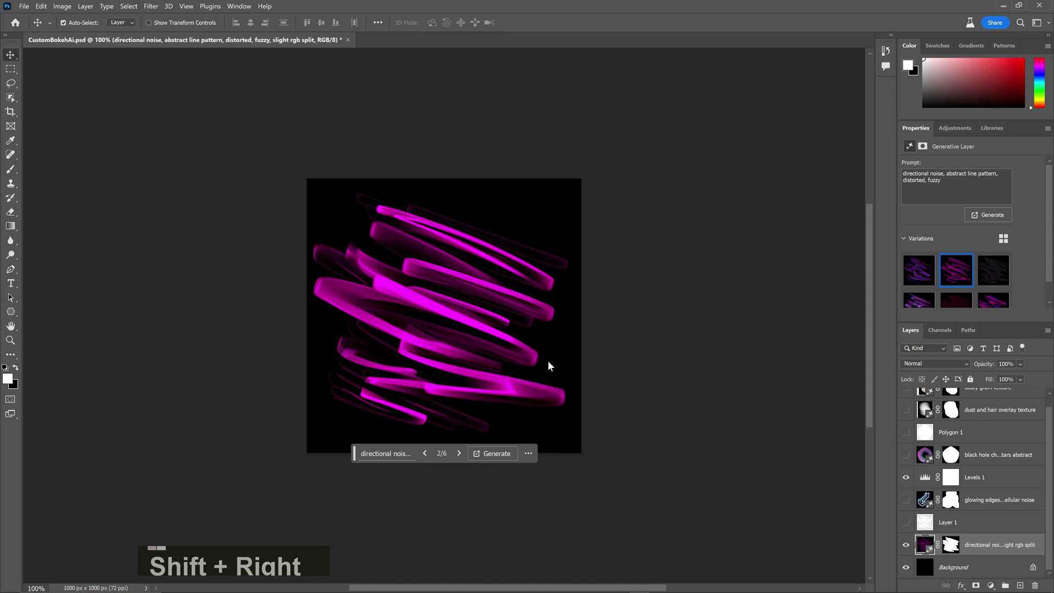
pyautogui.hotkey('ctrl', 'shift', 'u')
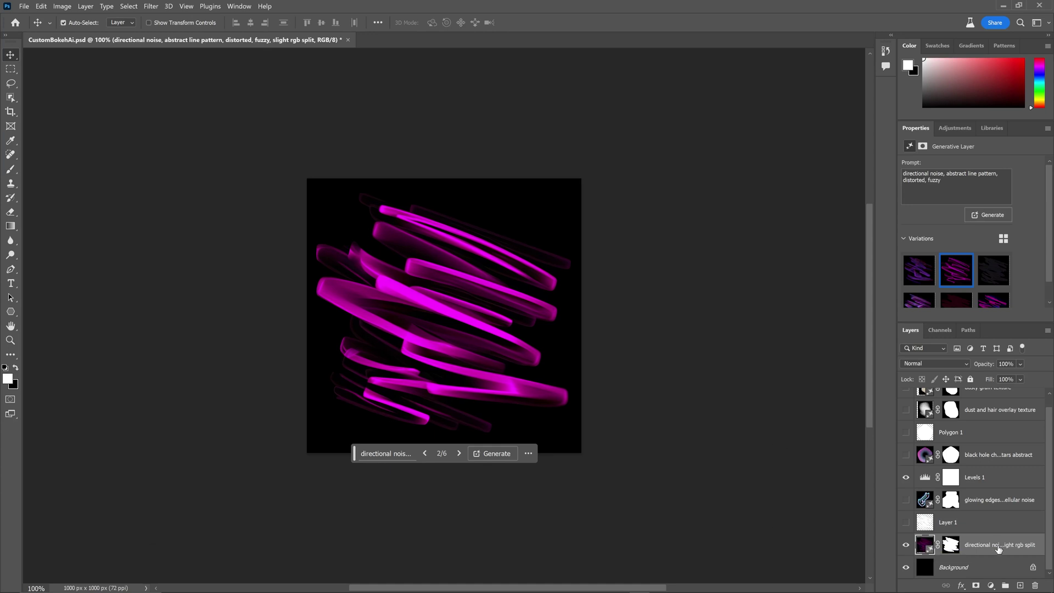
# Step: Duplicate the generated line layer and set the copy to Exclusion blend mode
pyautogui.hotkey('ctrl', 'j')
pyautogui.click(933, 363)
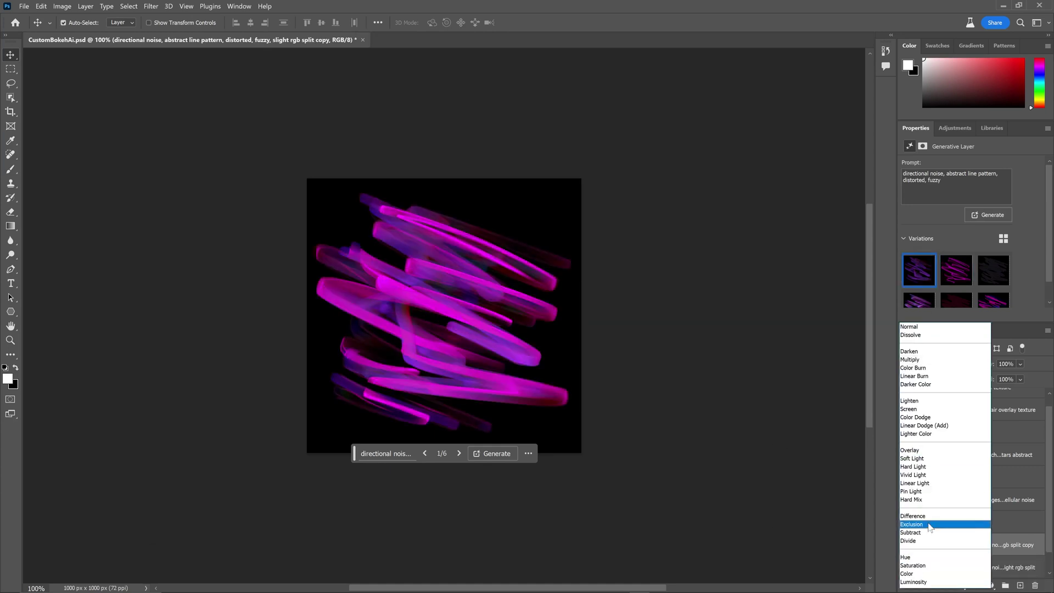
pyautogui.click(930, 525)
# Step: Add a Hue/Saturation layer at -100 saturation and brighten the whites in Levels 1
pyautogui.scroll(-1, 947, 516)
pyautogui.click(991, 586)
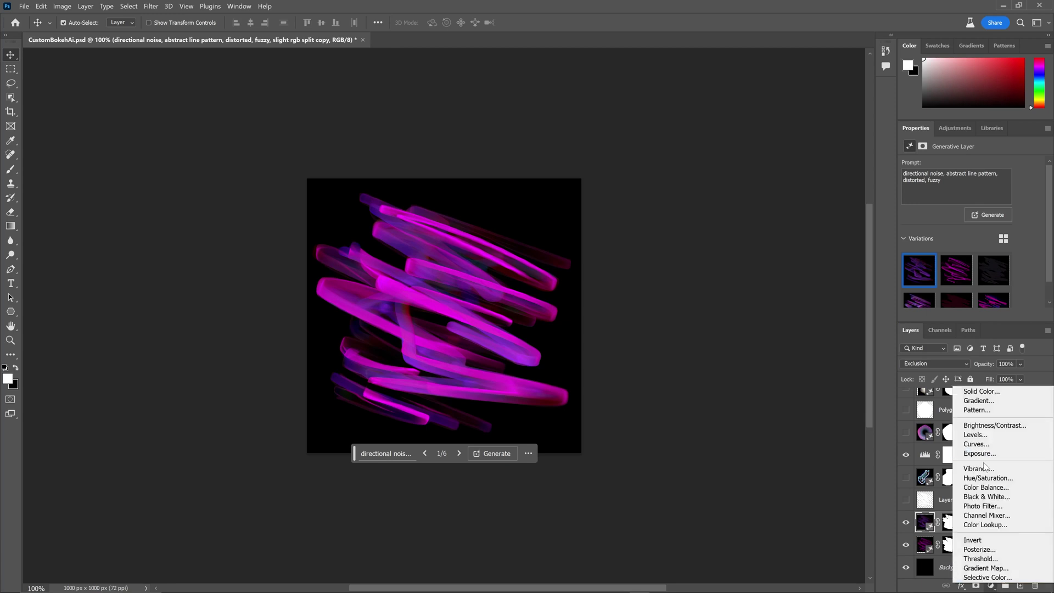
pyautogui.click(990, 477)
pyautogui.moveTo(971, 227); pyautogui.dragTo(903, 228)
pyautogui.click(927, 459)
pyautogui.moveTo(1036, 247); pyautogui.dragTo(947, 252)
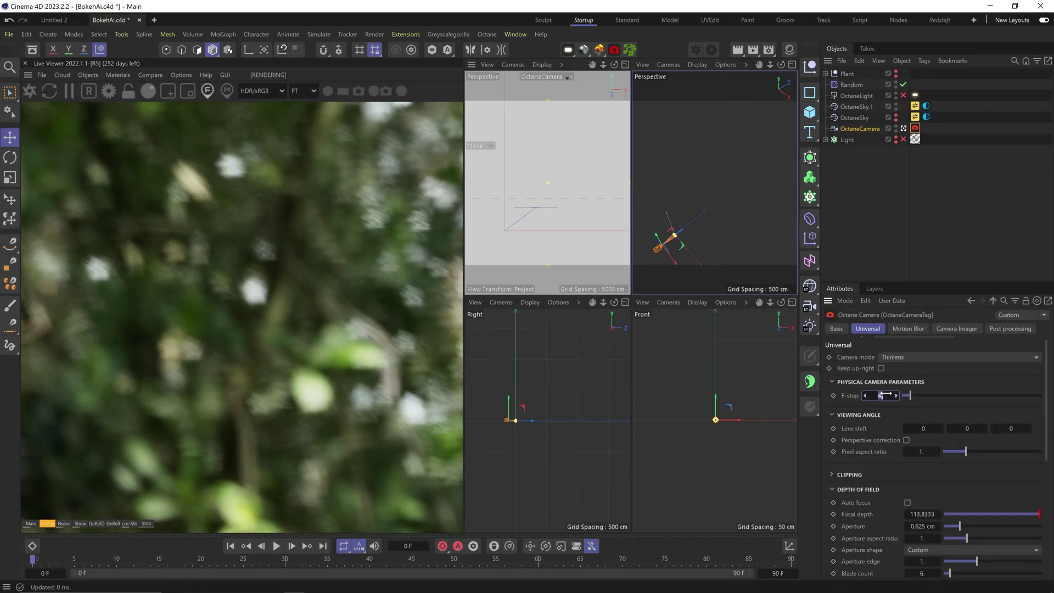
# Step: Set F-stop to 2 and add astigmatism, field curvature and coma in the Aberration settings
pyautogui.write('2')
pyautogui.press('Return')
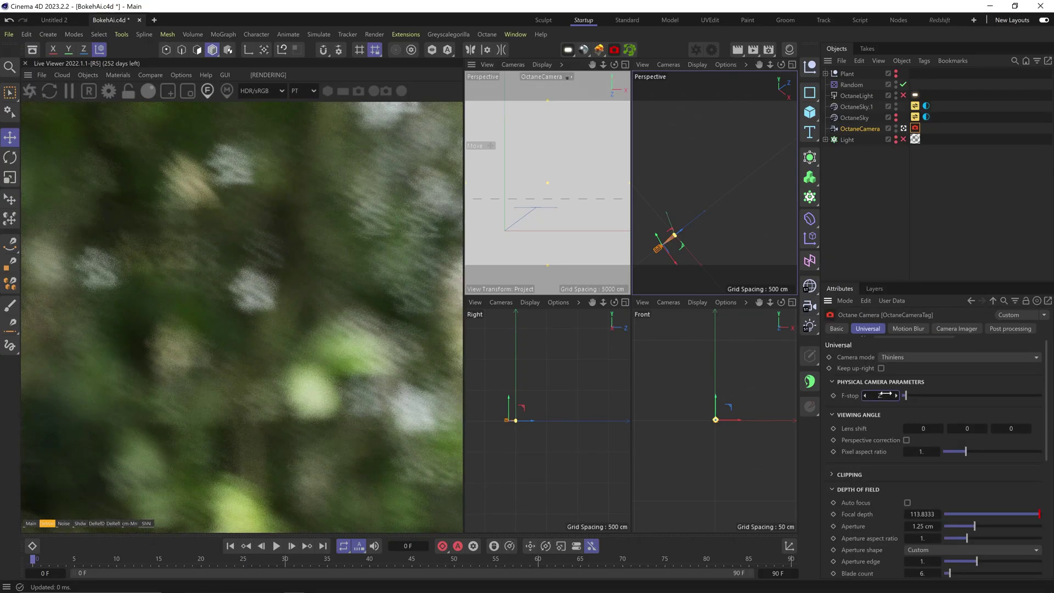
pyautogui.scroll(-10, 858, 486)
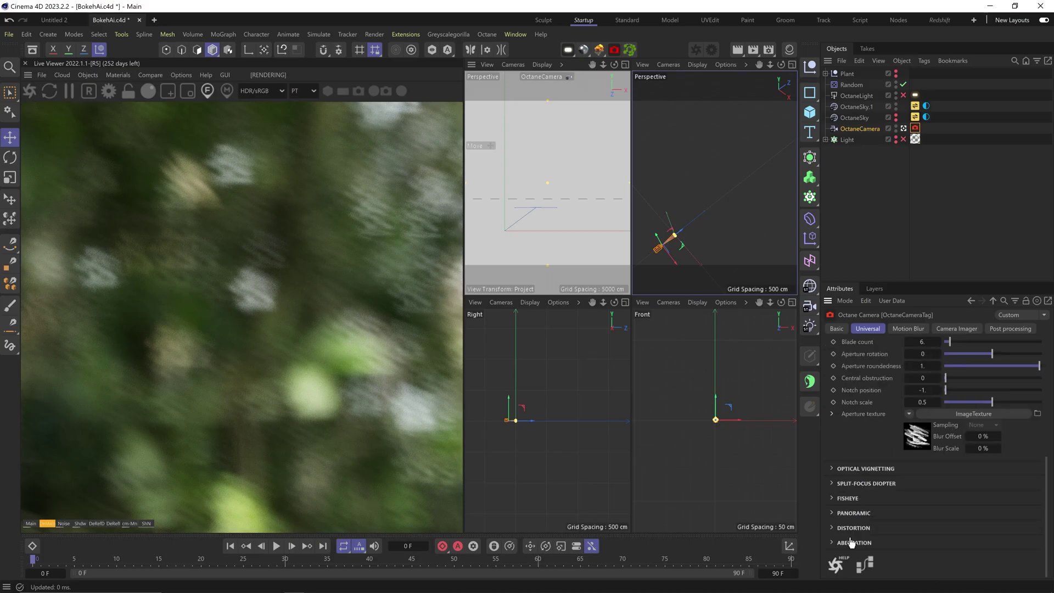
pyautogui.click(852, 492)
pyautogui.moveTo(989, 529); pyautogui.dragTo(1011, 541)
pyautogui.moveTo(989, 503); pyautogui.dragTo(966, 515)
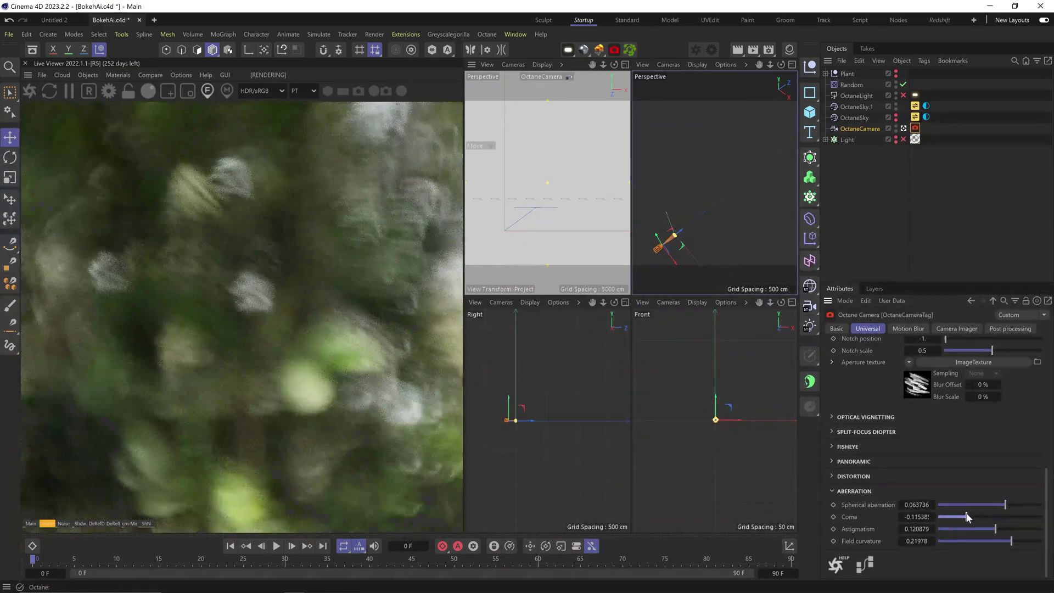
# Step: Make the Plant visible and set spherical aberration to 0
pyautogui.keyDown('alt'); pyautogui.click(896, 75); pyautogui.keyUp('alt')
pyautogui.doubleClick(918, 504)
pyautogui.write('0')
pyautogui.press('Return')
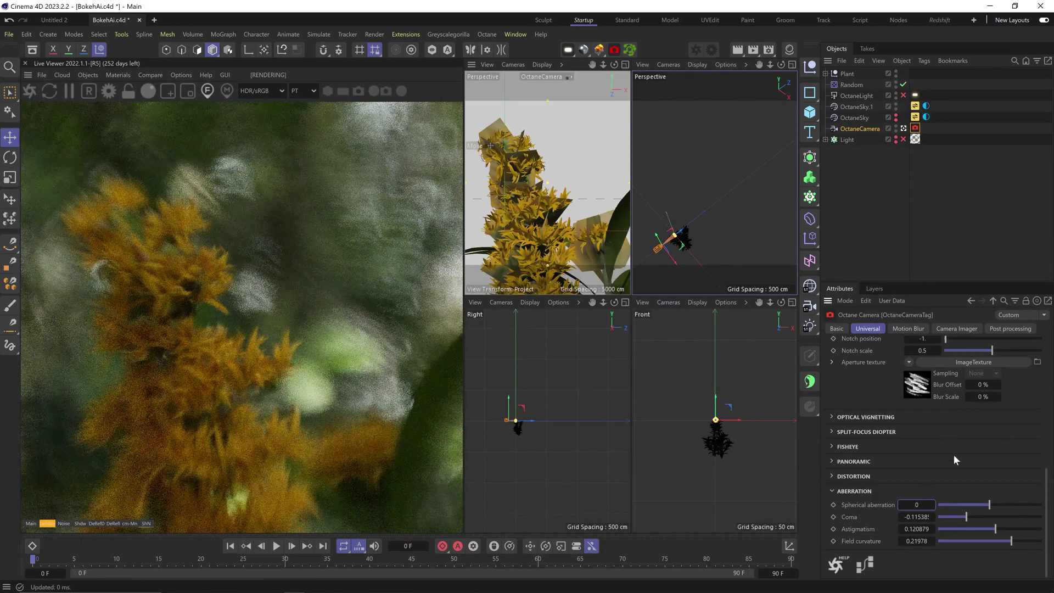
# Step: Select the Plant and reposition it in the Front view
pyautogui.click(847, 75)
pyautogui.press('2')
pyautogui.moveTo(723, 446); pyautogui.dragTo(763, 460)
pyautogui.moveTo(763, 460); pyautogui.dragTo(766, 459)
# Step: Feather the freehand circle selection
pyautogui.click(914, 128)
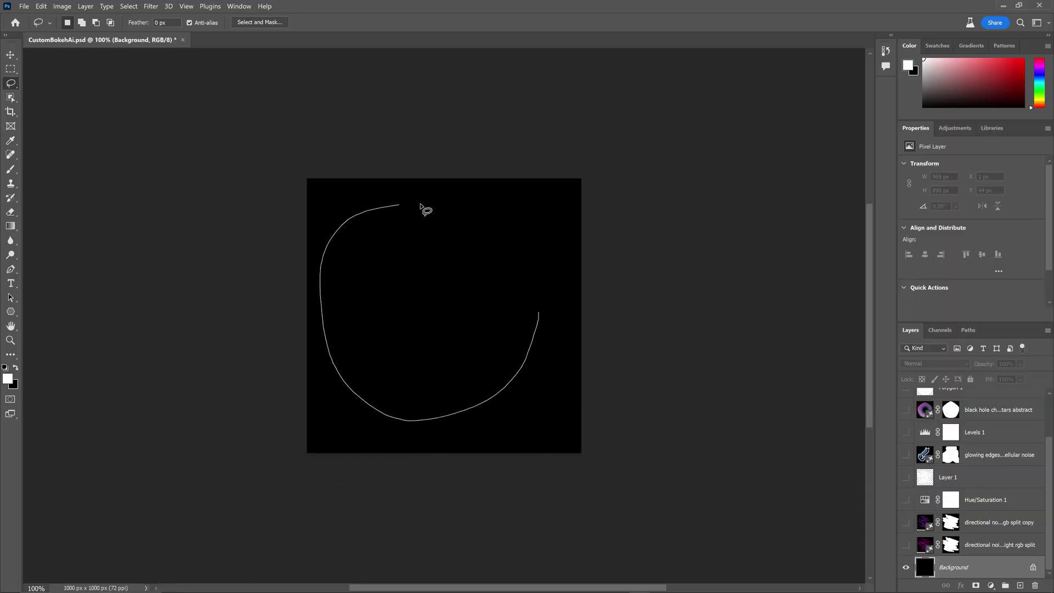
pyautogui.click(128, 6)
pyautogui.moveTo(159, 162)
pyautogui.click(285, 204)
pyautogui.press('Return')
pyautogui.click(366, 448)
# Step: Generative-fill 'old grain texture distorted, zeiss lens' and keep the first variation
pyautogui.write('old ')
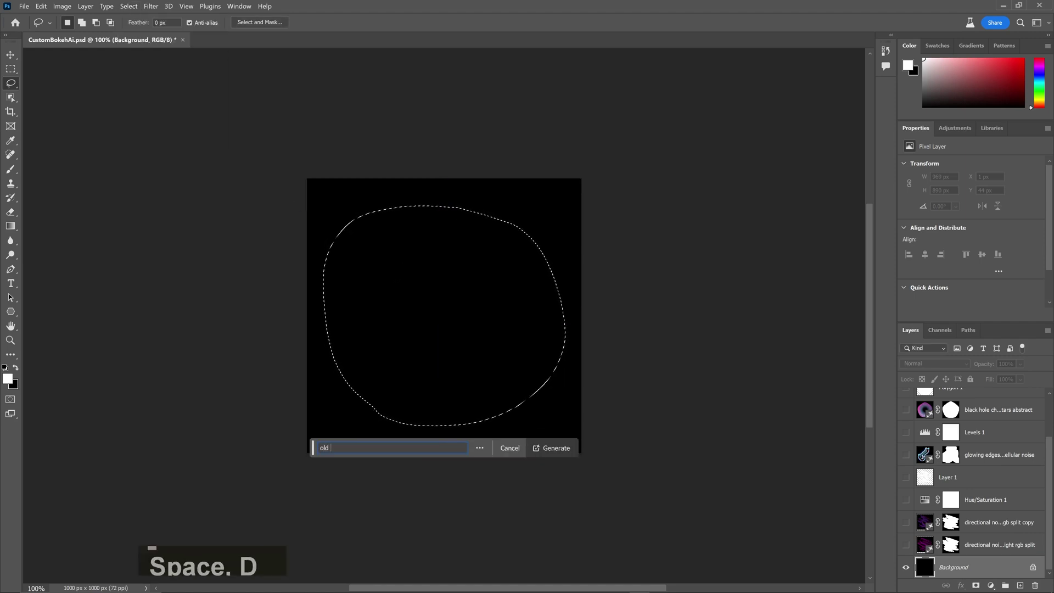
pyautogui.write('grain texture distorted')
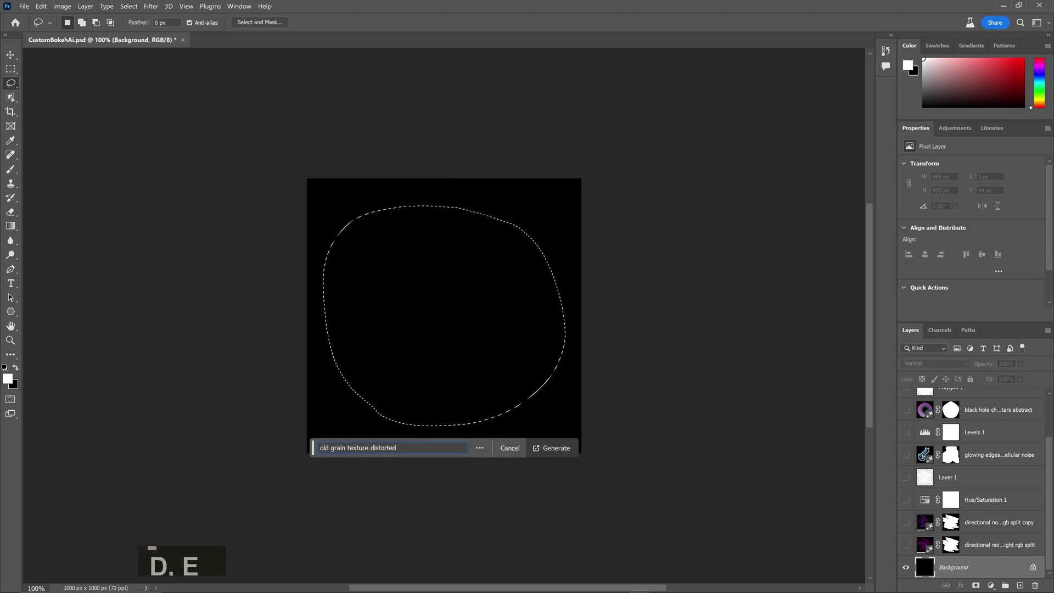
pyautogui.write(', zeiss lens')
pyautogui.press('Return')
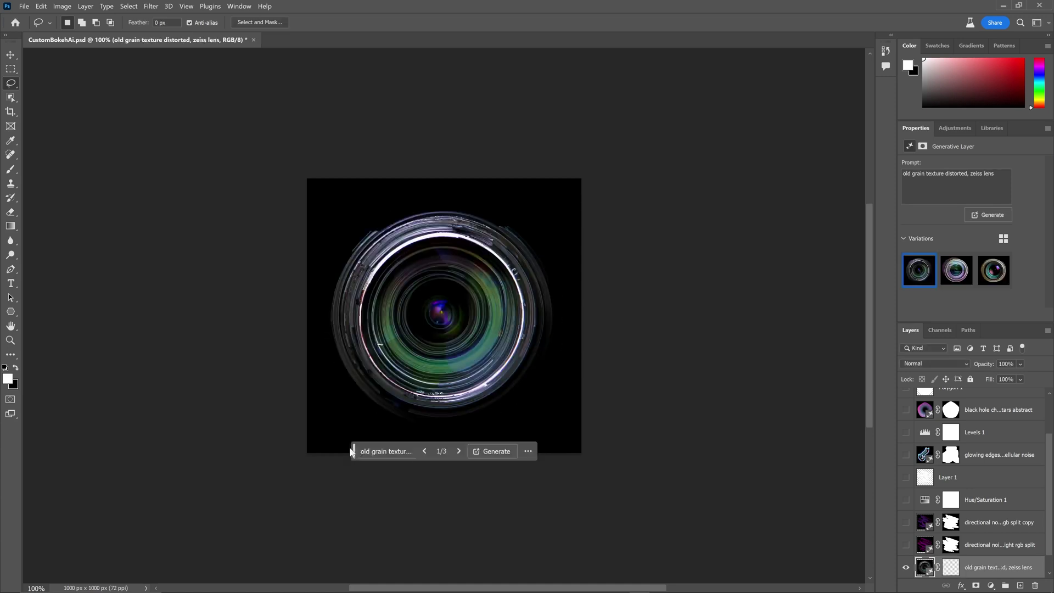
pyautogui.click(954, 272)
pyautogui.click(920, 270)
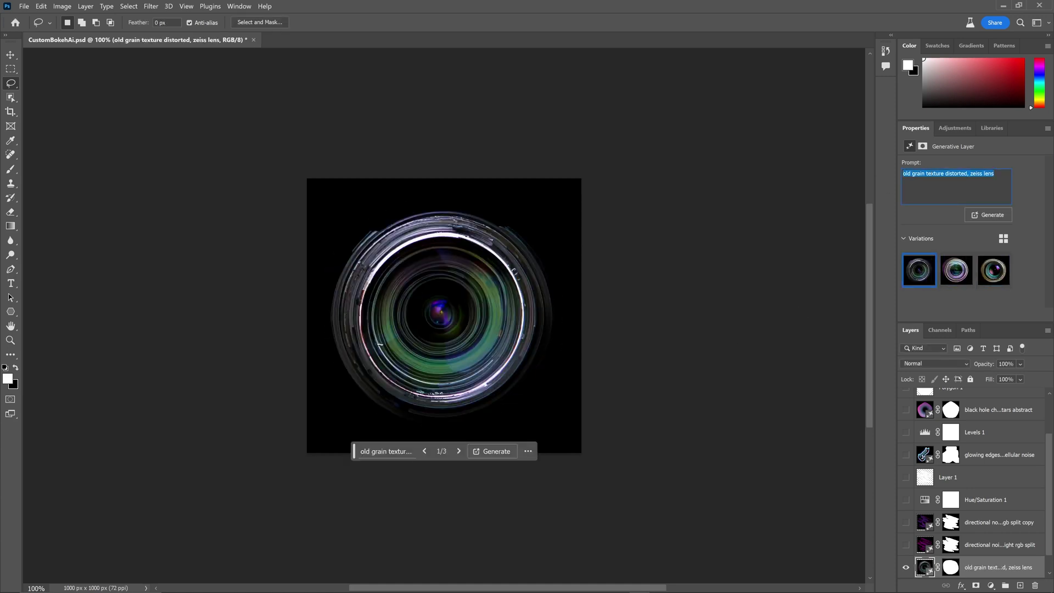
# Step: Regenerate with 'abstract glow, highlight edges, blown out', choose the orange ring, and reload it in Cinema 4D
pyautogui.write('abstract glow, highlight edges, blown out')
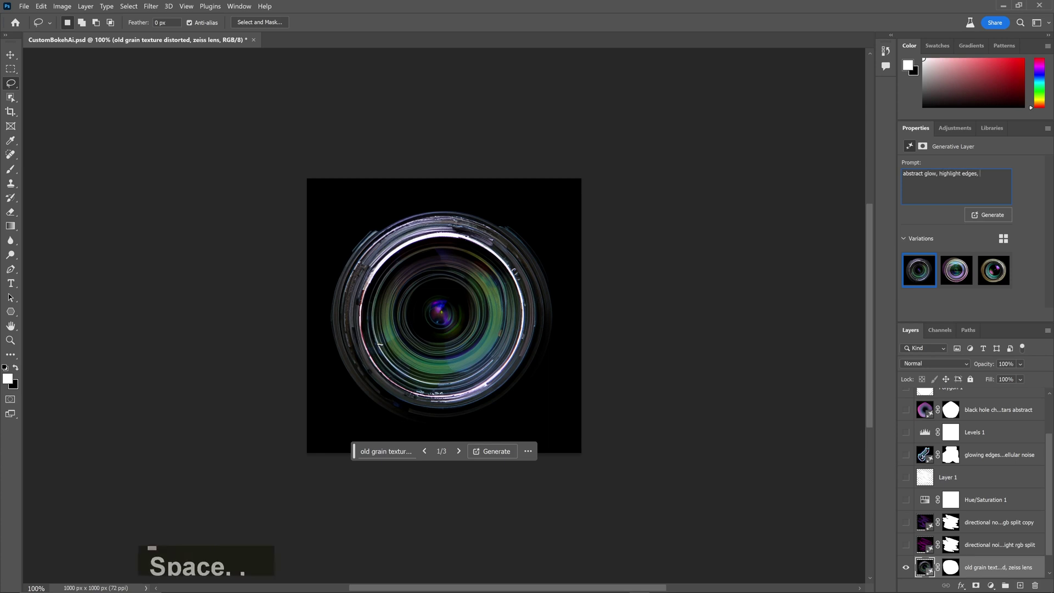
pyautogui.press('Return')
pyautogui.click(982, 276)
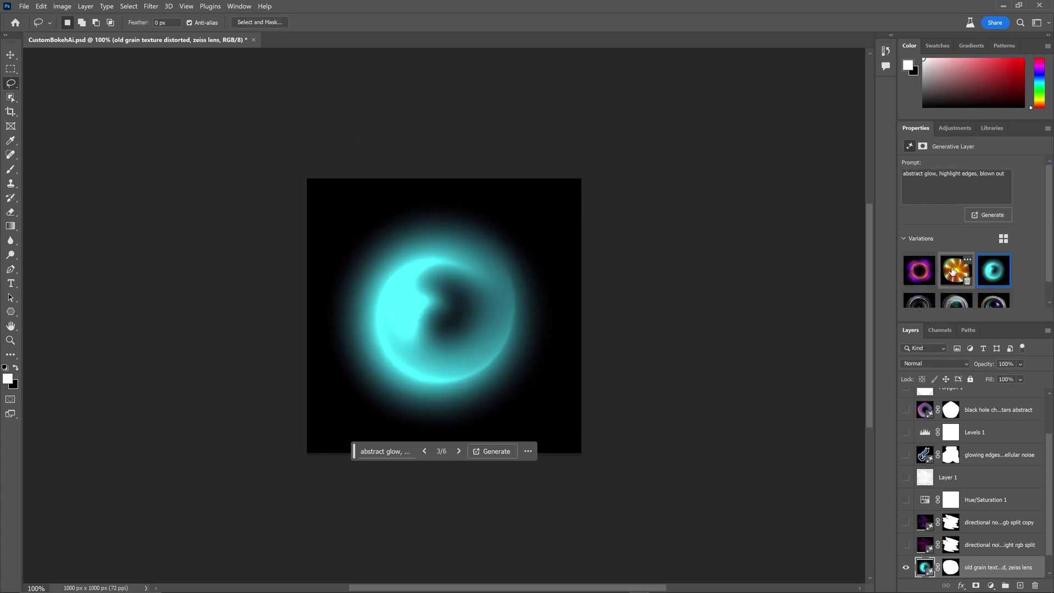
pyautogui.click(953, 271)
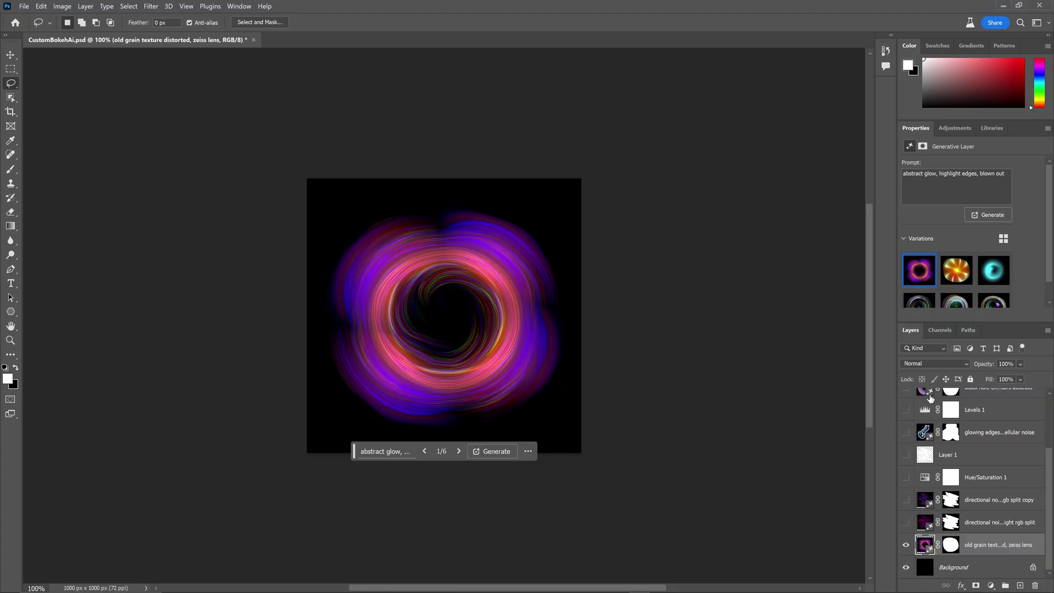
pyautogui.click(906, 410)
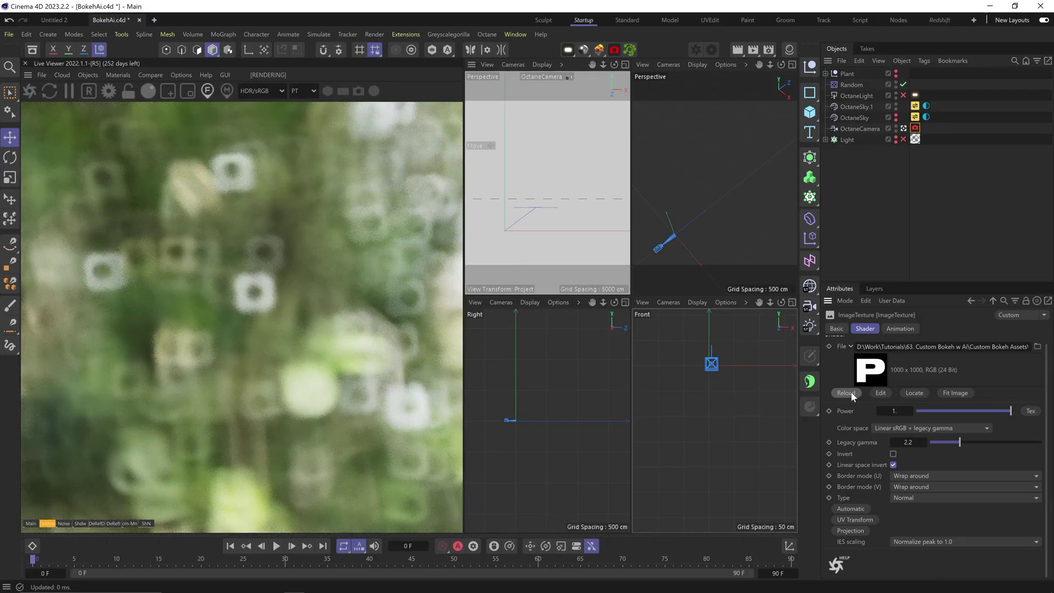
# Step: Lasso three freehand blobs on the black canvas and feather the selection
pyautogui.moveTo(347, 240)
pyautogui.mouseDown()
pyautogui.moveTo(400, 334)
pyautogui.moveTo(347, 240)
pyautogui.mouseUp()
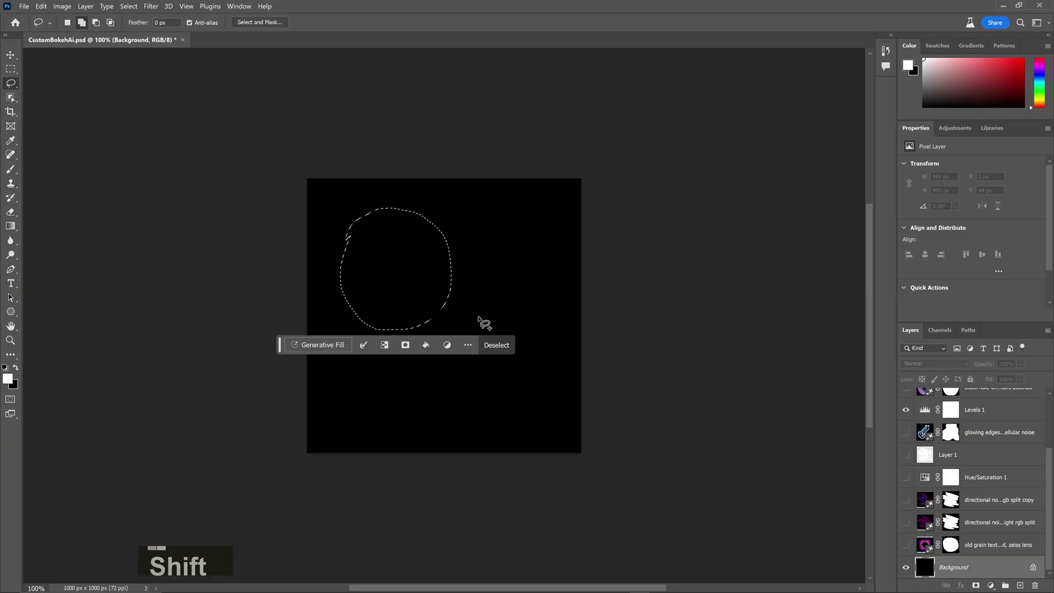
pyautogui.keyDown('shift'); pyautogui.moveTo(478, 317); pyautogui.dragTo(476, 316); pyautogui.keyUp('shift')
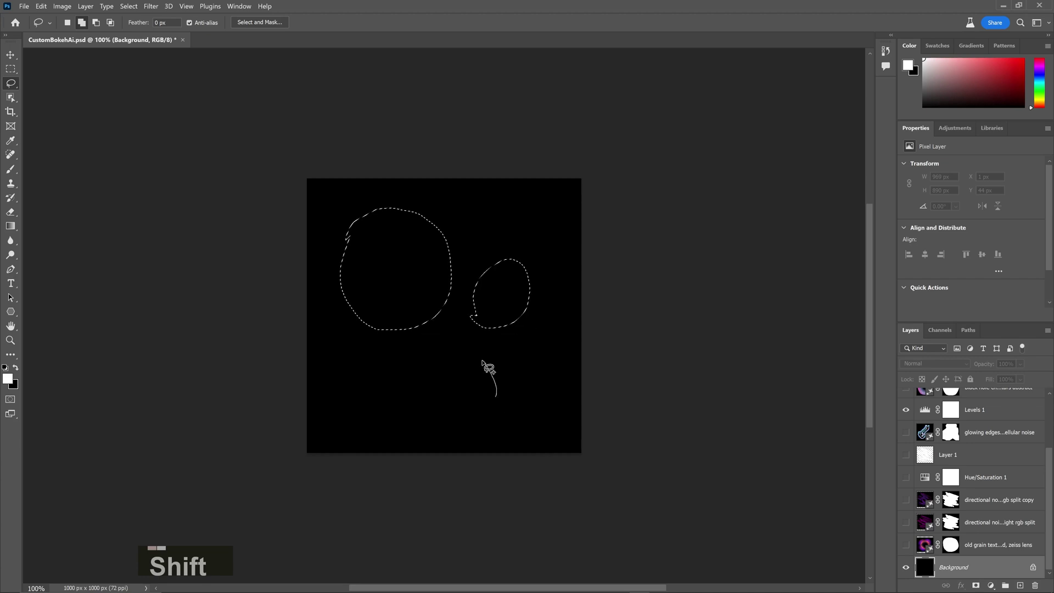
pyautogui.moveTo(487, 369)
pyautogui.keyDown('shift'); pyautogui.mouseDown()
pyautogui.moveTo(483, 390)
pyautogui.moveTo(491, 373)
pyautogui.mouseUp(); pyautogui.keyUp('shift')
pyautogui.moveTo(474, 430)
pyautogui.keyDown('shift'); pyautogui.mouseDown()
pyautogui.moveTo(491, 329)
pyautogui.moveTo(473, 432)
pyautogui.mouseUp(); pyautogui.keyUp('shift')
pyautogui.moveTo(513, 319)
pyautogui.keyDown('shift'); pyautogui.mouseDown()
pyautogui.moveTo(515, 232)
pyautogui.moveTo(508, 315)
pyautogui.mouseUp(); pyautogui.keyUp('shift')
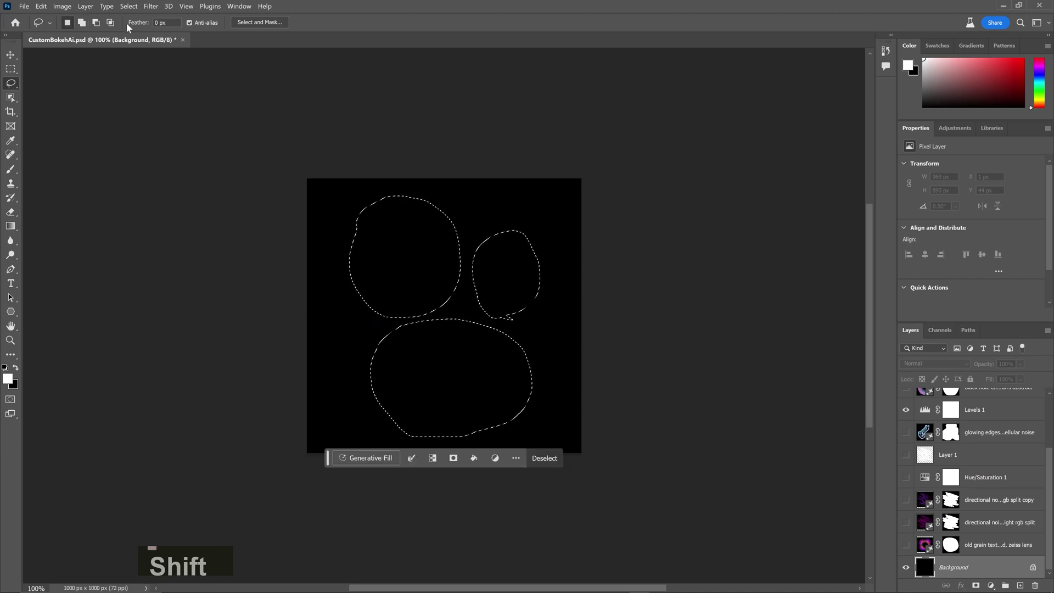
pyautogui.click(129, 6)
pyautogui.moveTo(148, 164)
pyautogui.click(253, 206)
pyautogui.press('Return')
pyautogui.click(384, 458)
# Step: Generative-fill 'abstract bokeh, light leak, fireflies' and pick the first variation
pyautogui.write('abstract bokeh')
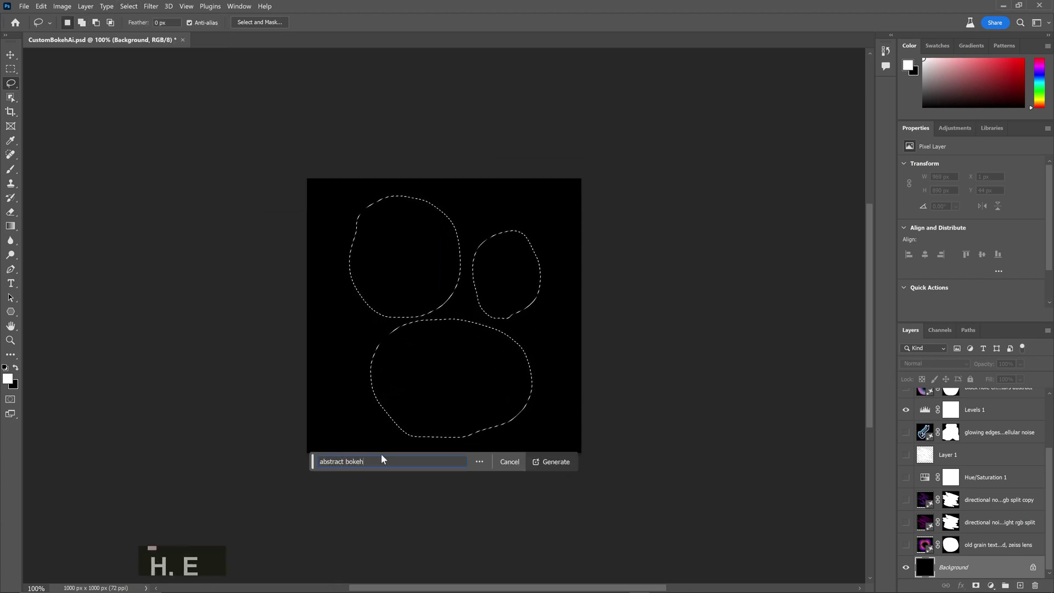
pyautogui.write(', light leak, fireflies')
pyautogui.press('Return')
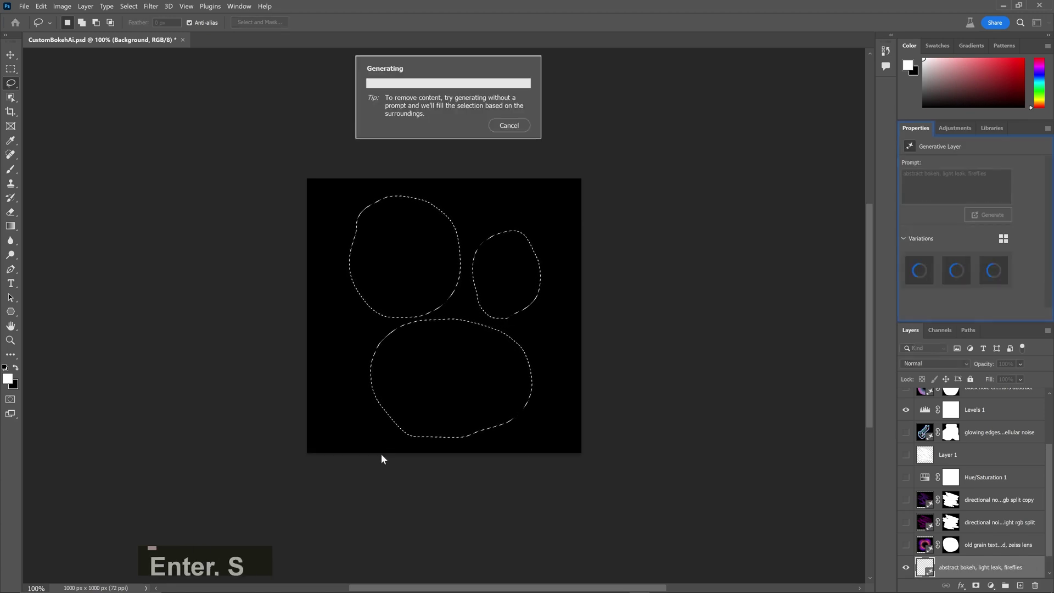
pyautogui.click(991, 275)
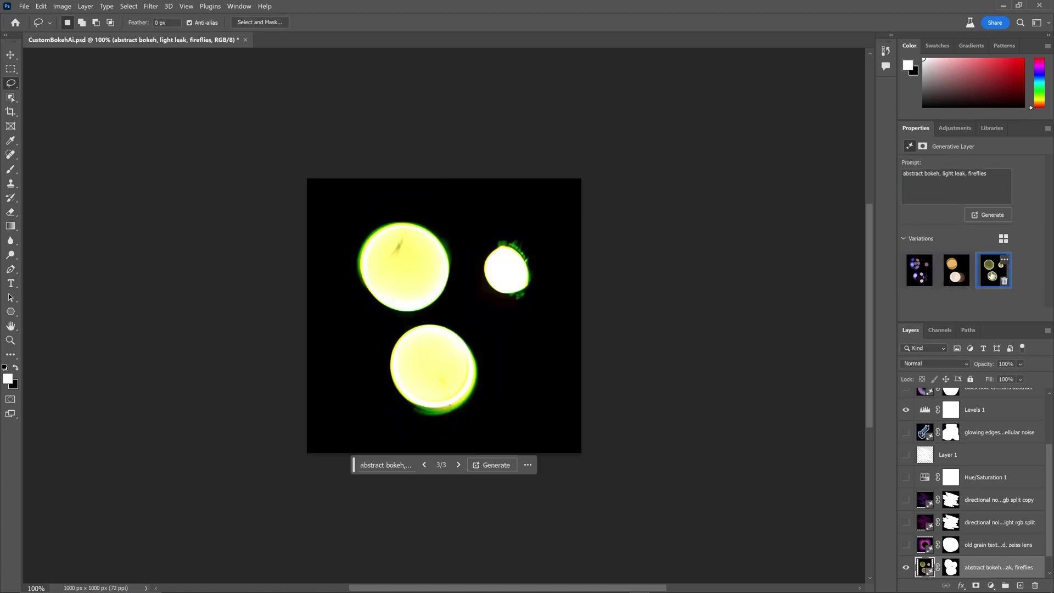
pyautogui.click(923, 274)
# Step: Enlarge the generated bokeh layer from its centre and clear the selection
pyautogui.hotkey('ctrl', 't')
pyautogui.keyDown('alt'); pyautogui.keyDown('shift'); pyautogui.moveTo(560, 179); pyautogui.dragTo(583, 150); pyautogui.keyUp('shift'); pyautogui.keyUp('alt')
pyautogui.press('Return')
pyautogui.hotkey('ctrl', 's')
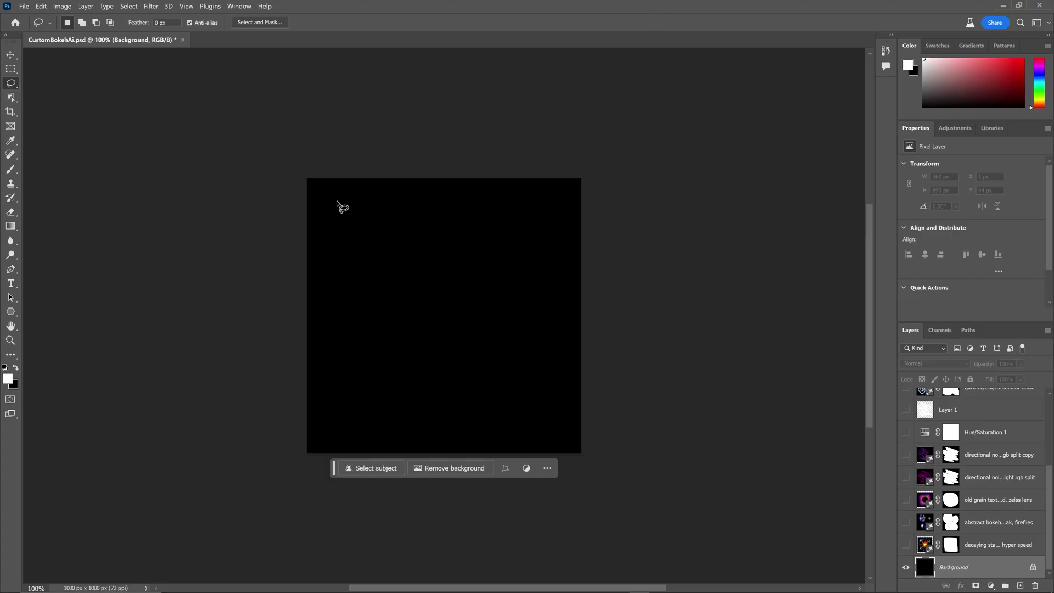
# Step: Lasso a rough square and generative-fill it with 'dusty texture overlay distorted'
pyautogui.moveTo(342, 207); pyautogui.dragTo(335, 209)
pyautogui.click(128, 6)
pyautogui.click(362, 445)
pyautogui.write('dusty texture overlay distorted')
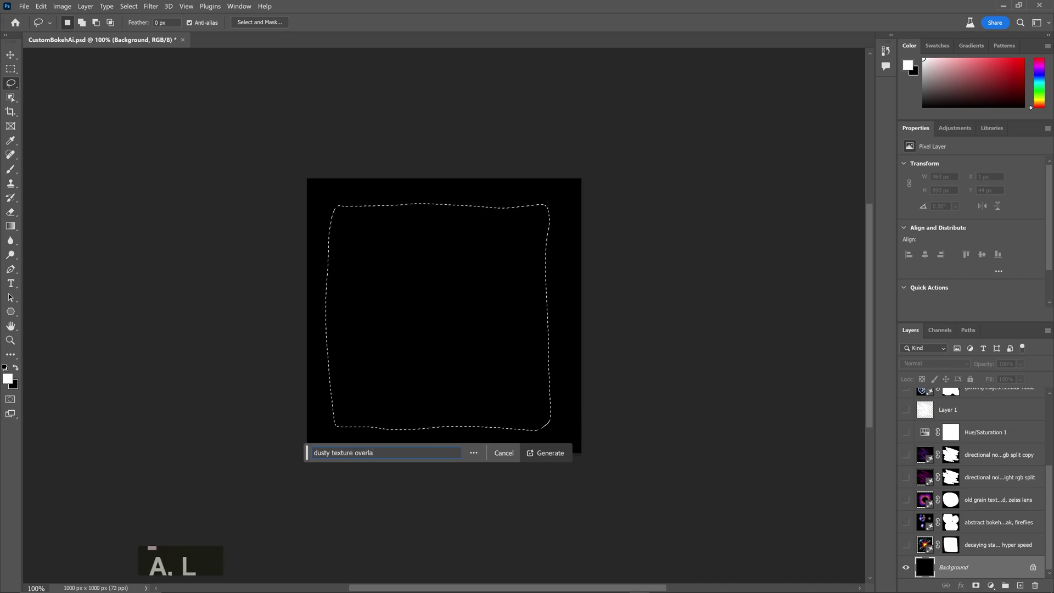
pyautogui.press('Return')
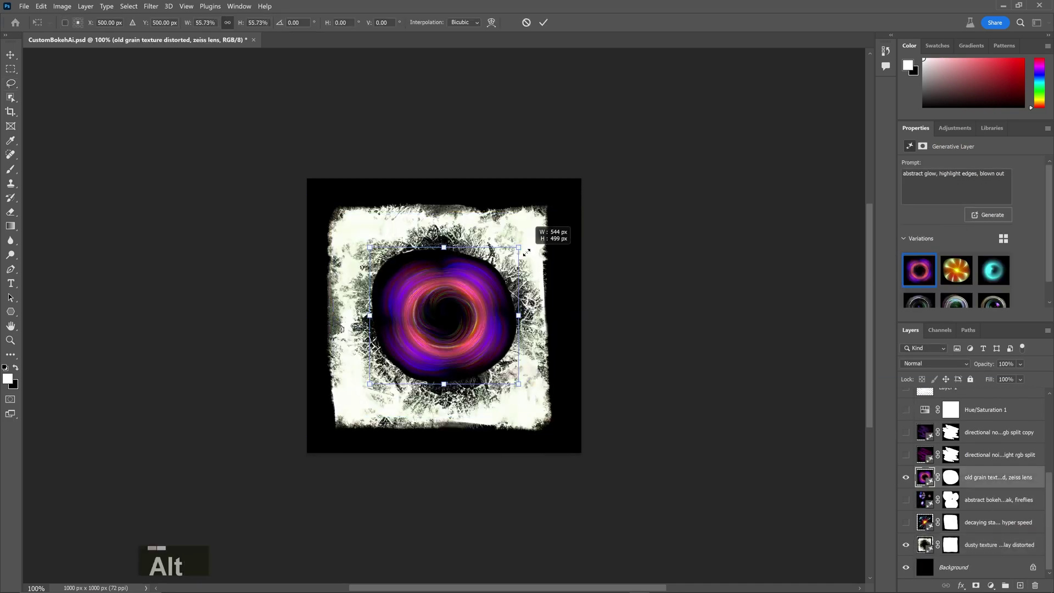
# Step: Adjust the lens layer's Levels and transform it
pyautogui.rightClick(966, 500)
pyautogui.hotkey('ctrl', 'l')
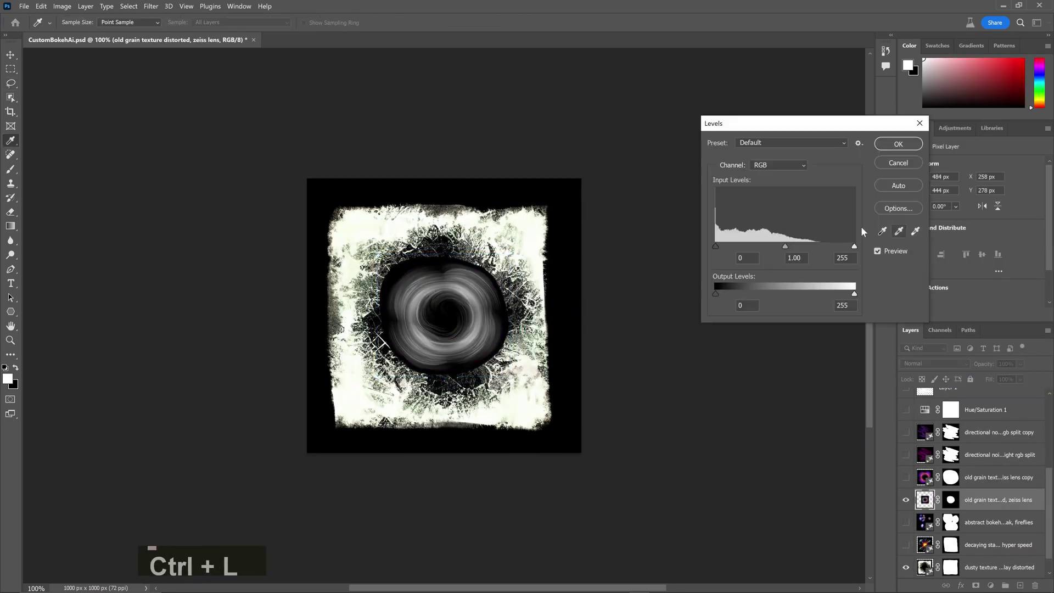
pyautogui.hotkey('ctrl', 't')
# Step: Paint the centre white and the edges black with a 40% brush
pyautogui.press('b')
pyautogui.press('4')
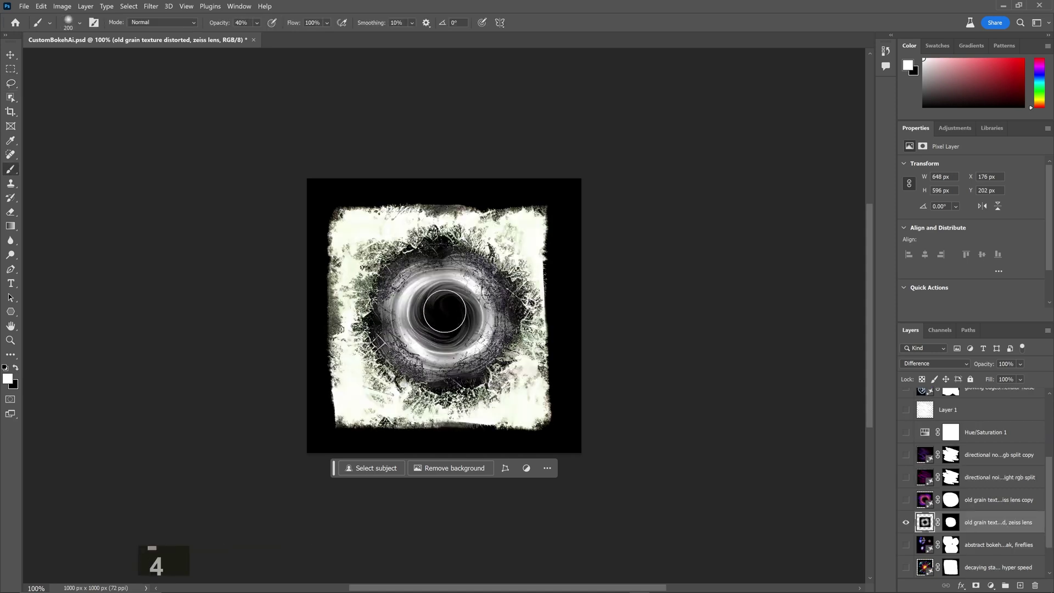
pyautogui.moveTo(446, 321); pyautogui.dragTo(431, 305)
pyautogui.click(544, 354)
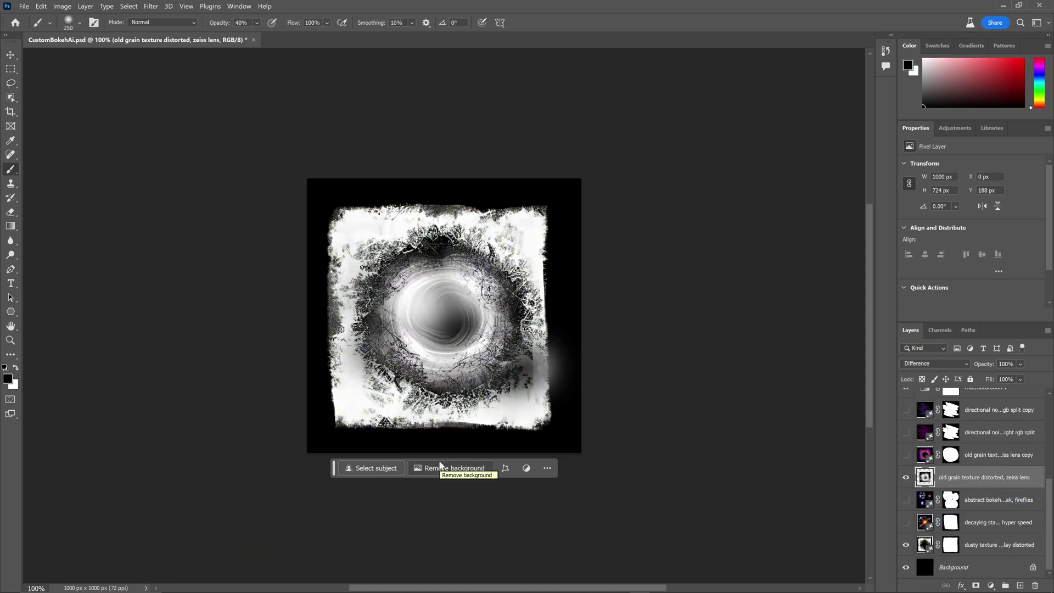
pyautogui.click(420, 303)
pyautogui.press('x')
pyautogui.click(422, 304)
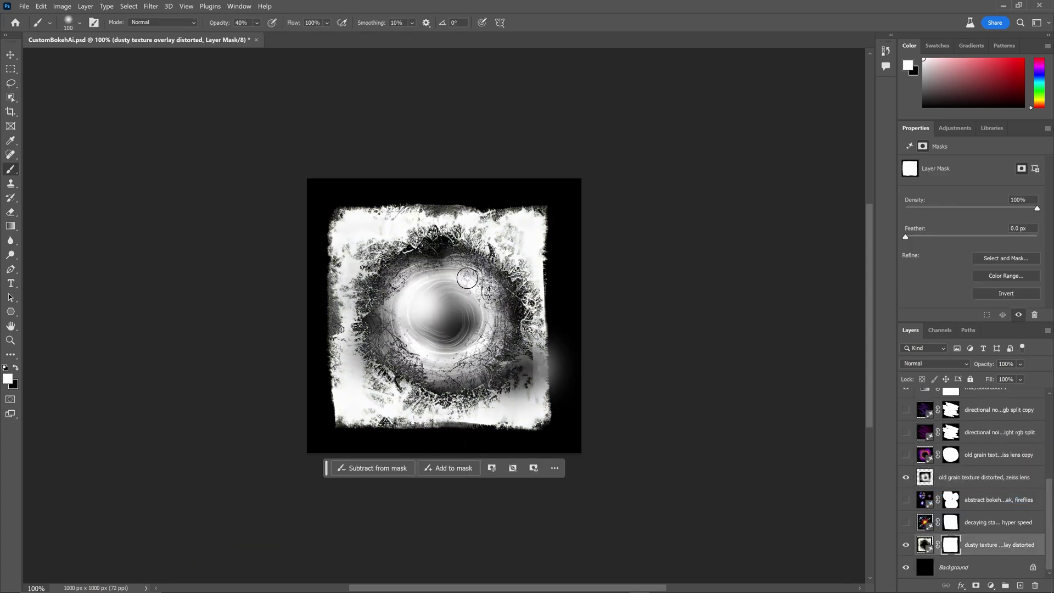
pyautogui.moveTo(467, 279)
pyautogui.mouseDown()
pyautogui.moveTo(395, 351)
pyautogui.moveTo(527, 357)
pyautogui.mouseUp()
# Step: Reload the edited aperture texture in the ImageTexture shader to refresh the Live Viewer bokeh
pyautogui.press('x')
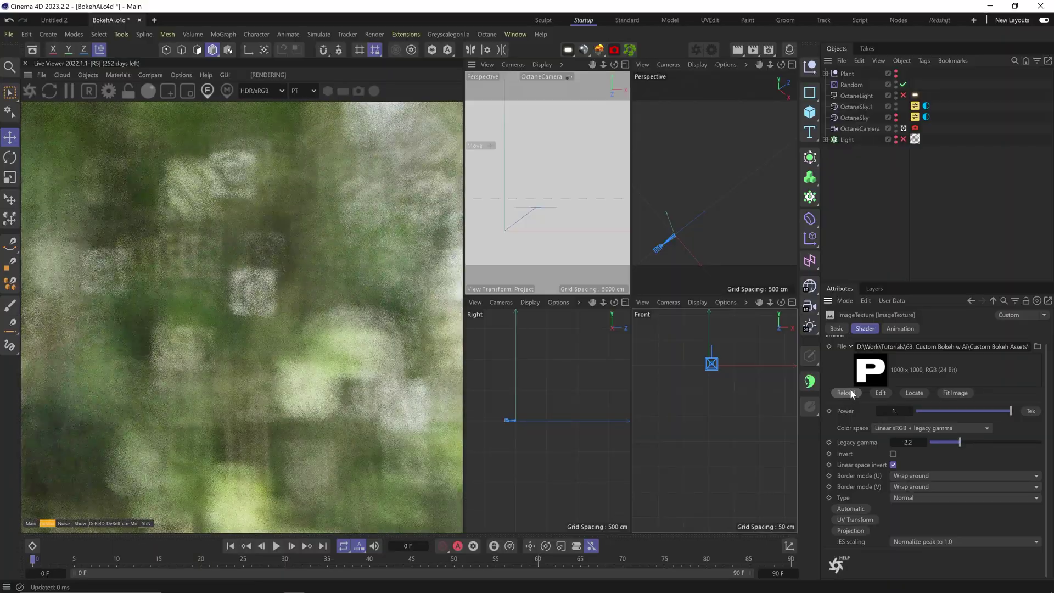
pyautogui.click(848, 393)
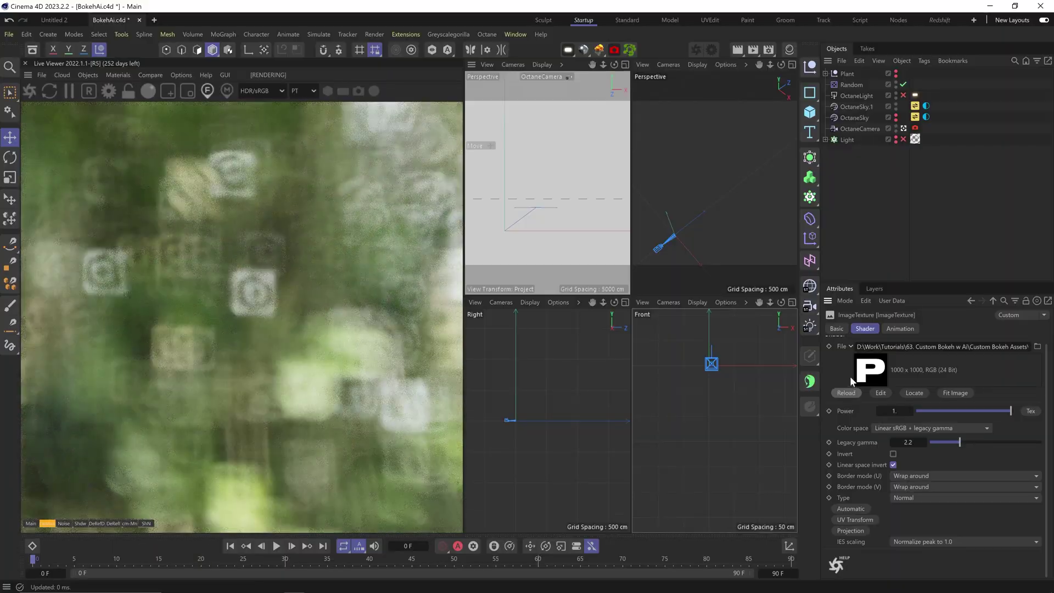